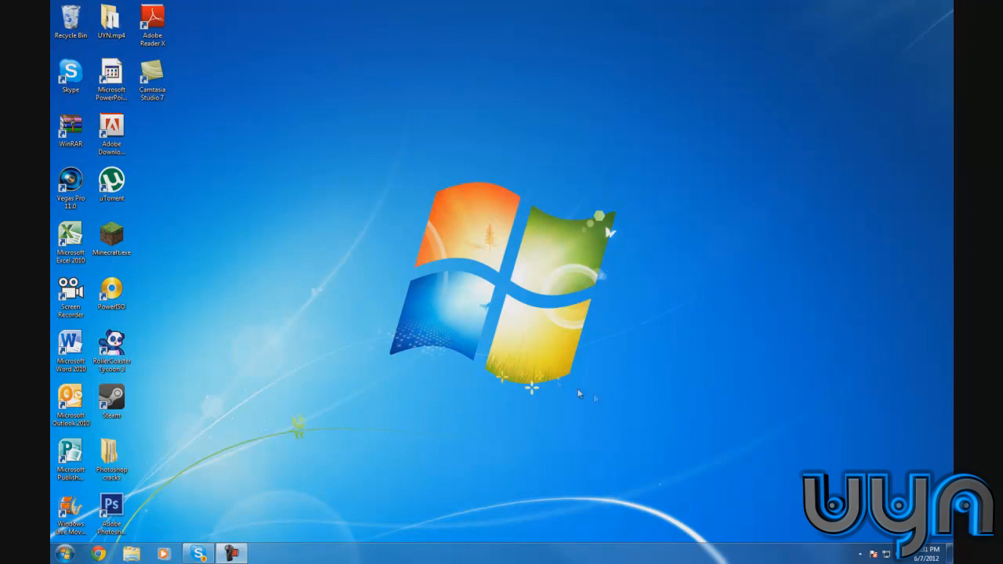
# Switch to Chrome, go to minecraft.net and open the Minecraft download page
pyautogui.click(104, 554)
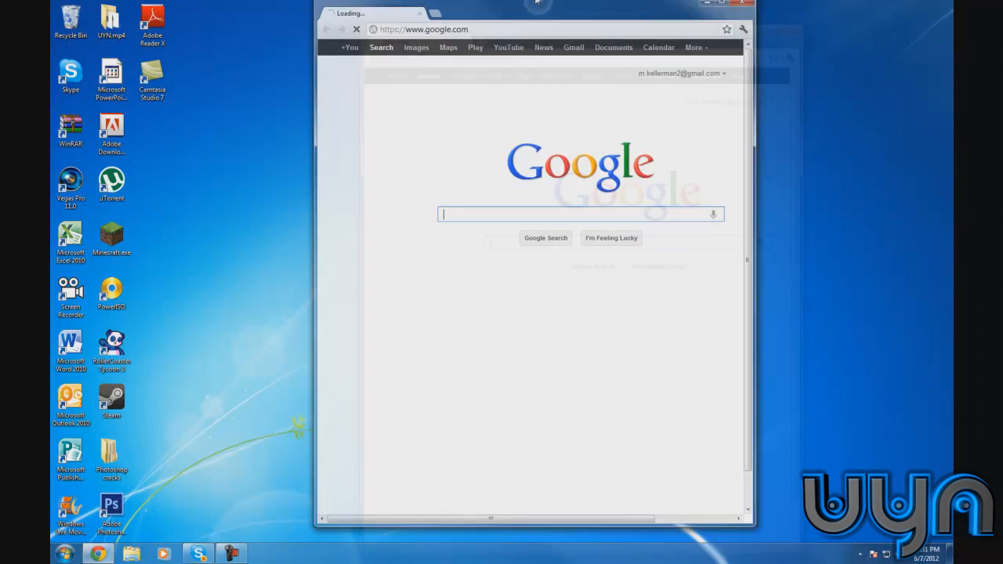
pyautogui.moveTo(536, 1); pyautogui.dragTo(536, 0)
pyautogui.click(380, 22)
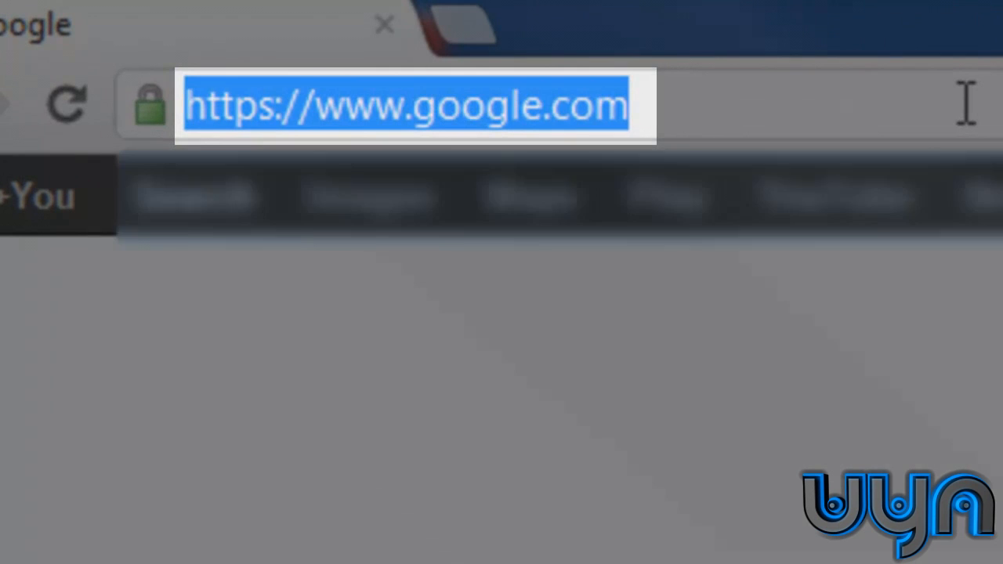
pyautogui.write('minecraft.net')
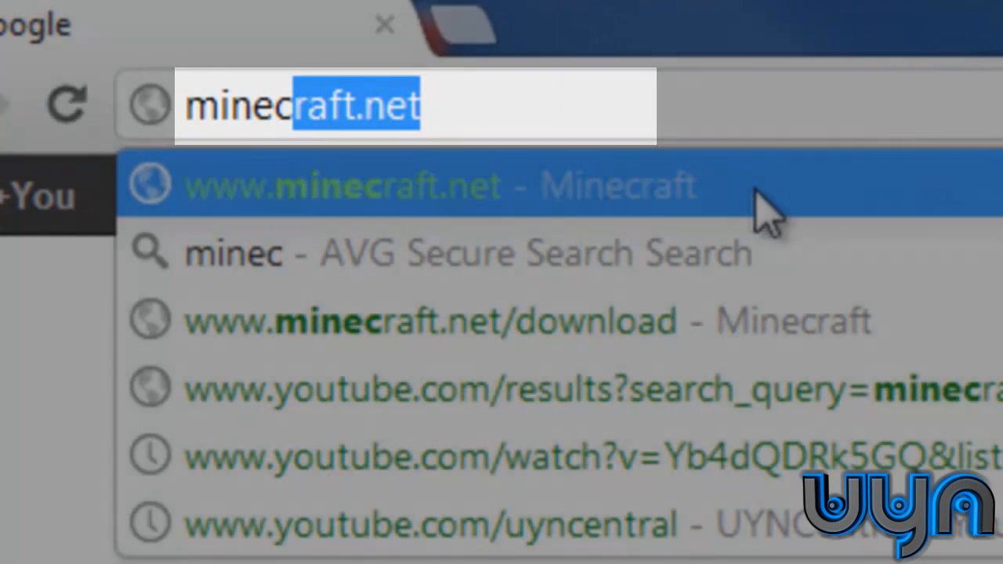
pyautogui.click(754, 194)
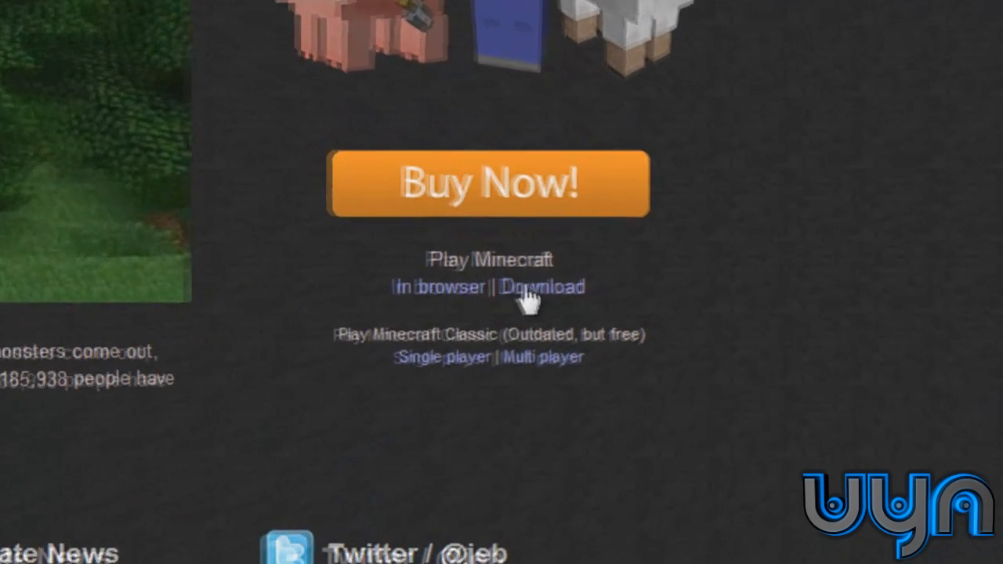
pyautogui.click(526, 297)
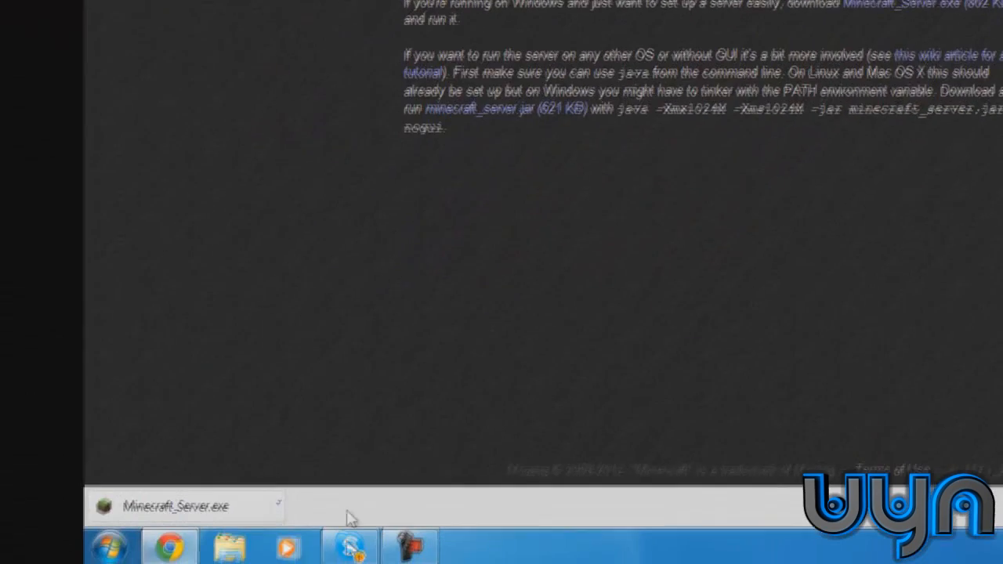
# Show the downloaded Minecraft_Server.exe in its folder and move that folder window aside to expose the desktop
pyautogui.click(282, 505)
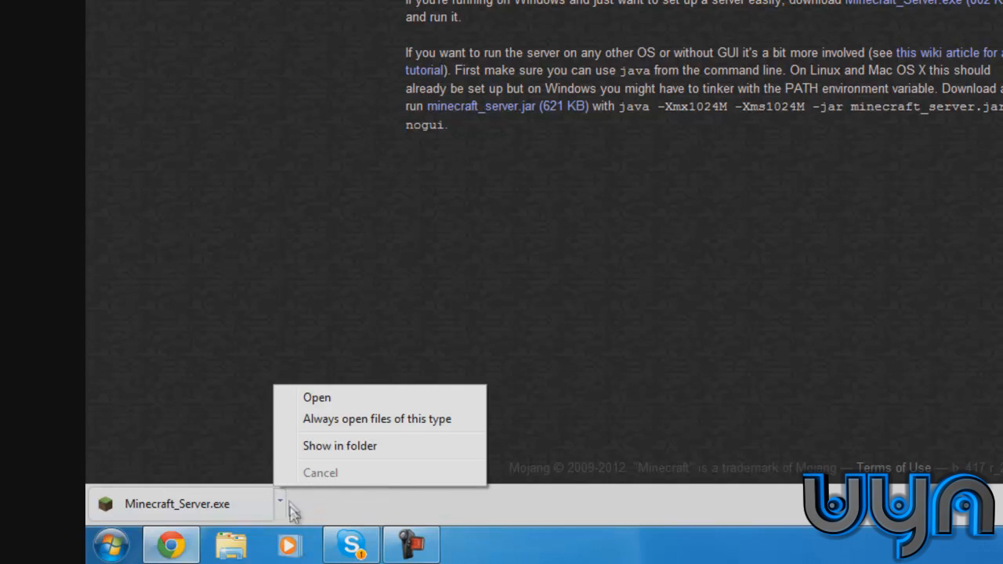
pyautogui.click(345, 446)
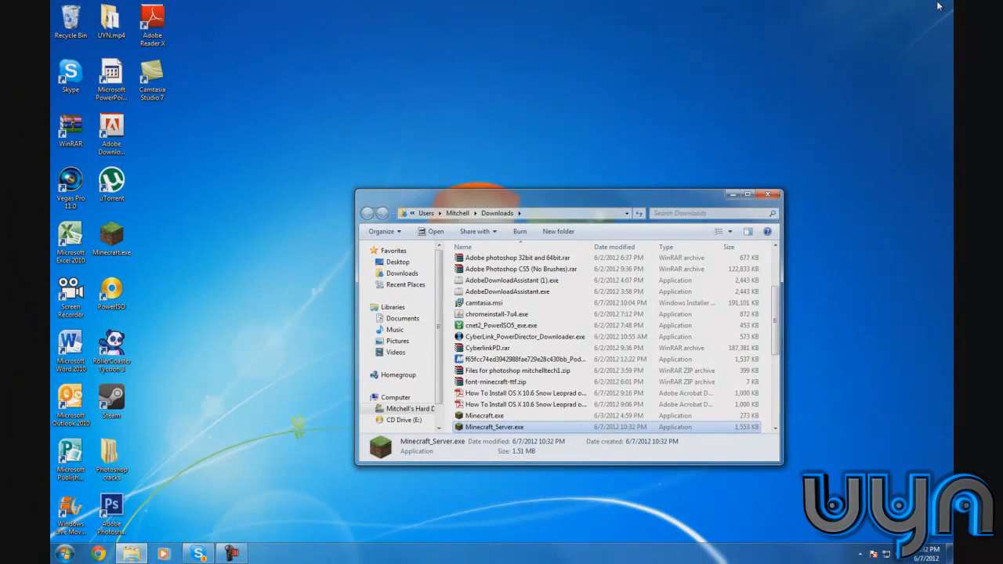
pyautogui.moveTo(560, 205); pyautogui.dragTo(280, 275)
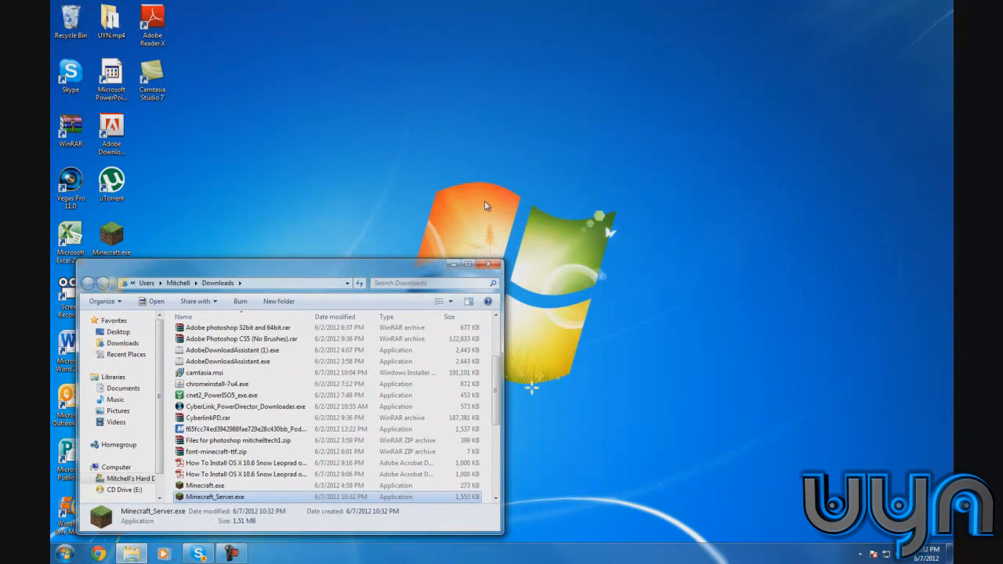
# Create a new folder named Minecraft Server on the desktop
pyautogui.rightClick(607, 256)
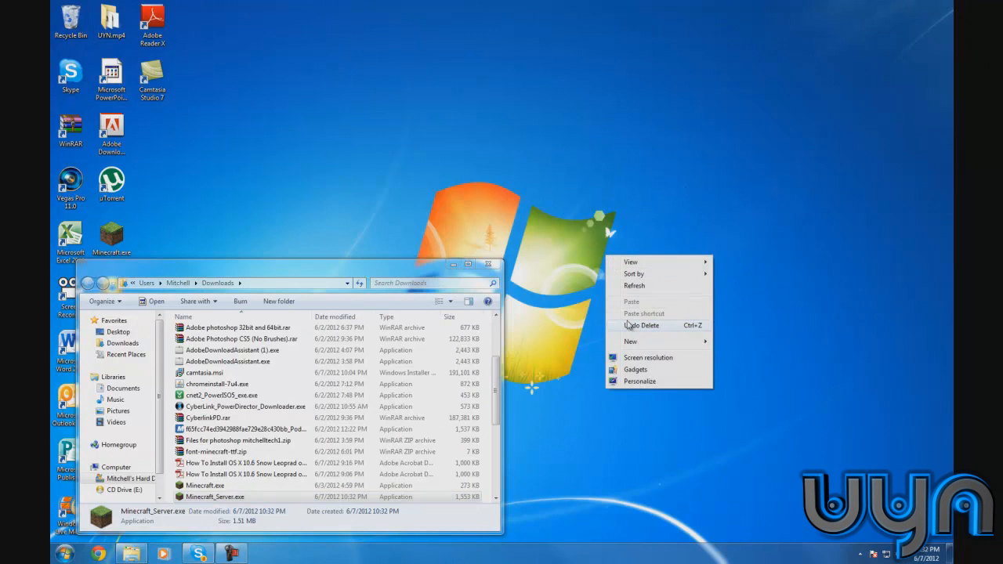
pyautogui.moveTo(665, 343)
pyautogui.click(721, 343)
pyautogui.press('BackSpace')
pyautogui.write('M')
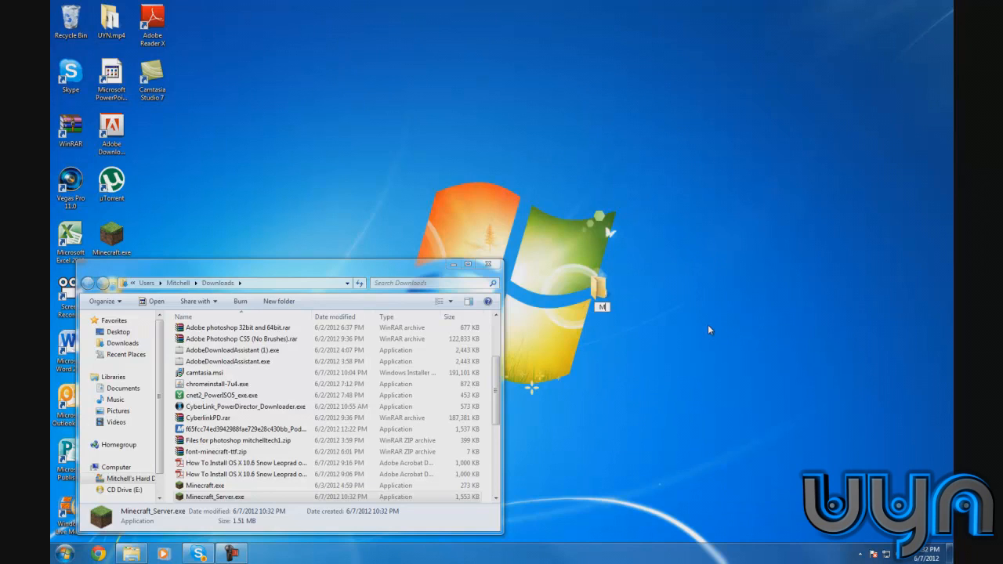
pyautogui.write('inecraft')
pyautogui.write('t ')
pyautogui.write('Ser')
pyautogui.write('ver')
pyautogui.press('Return')
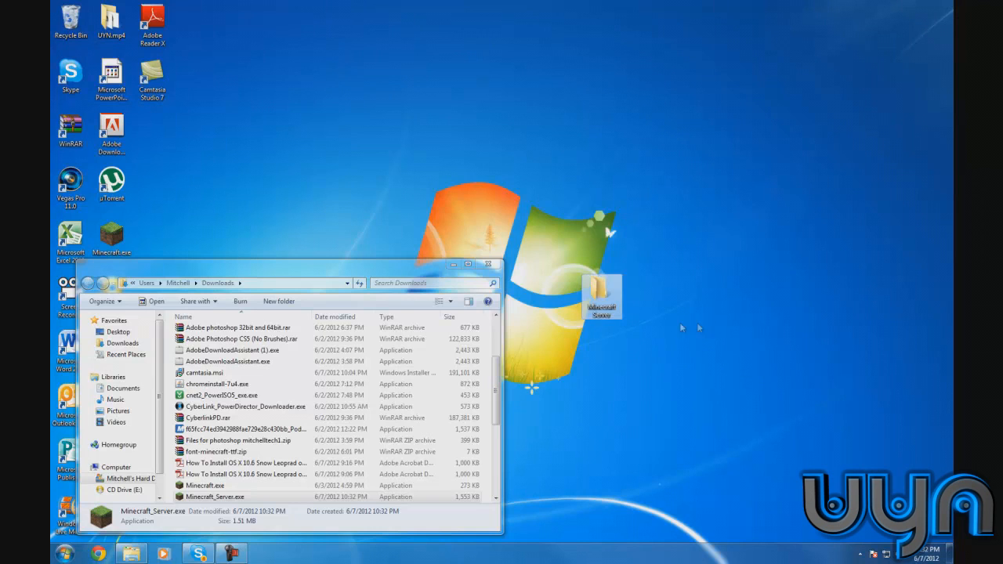
# Move Minecraft_Server.exe from Downloads into the Minecraft Server folder and close the Downloads window
pyautogui.doubleClick(601, 294)
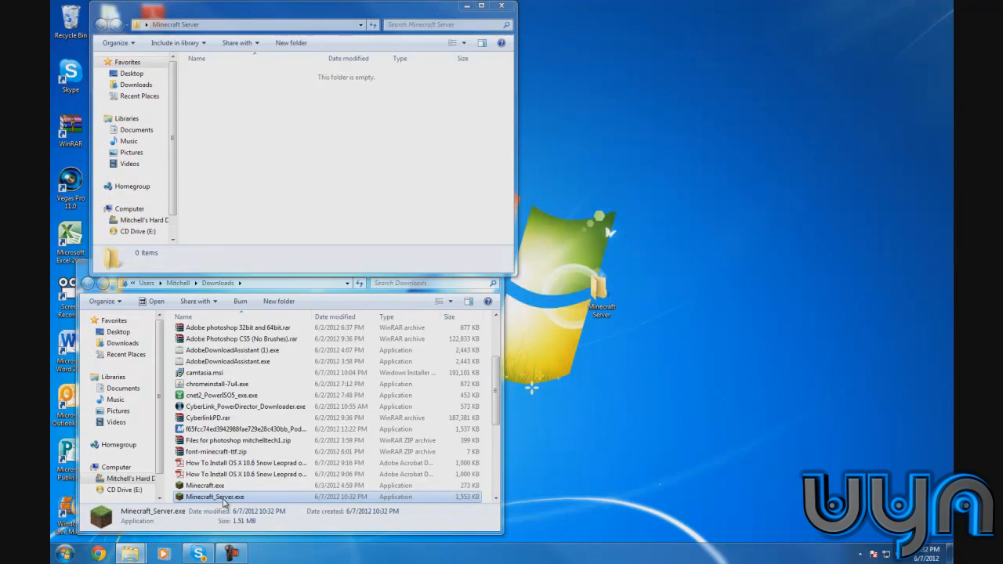
pyautogui.moveTo(222, 501); pyautogui.dragTo(255, 157)
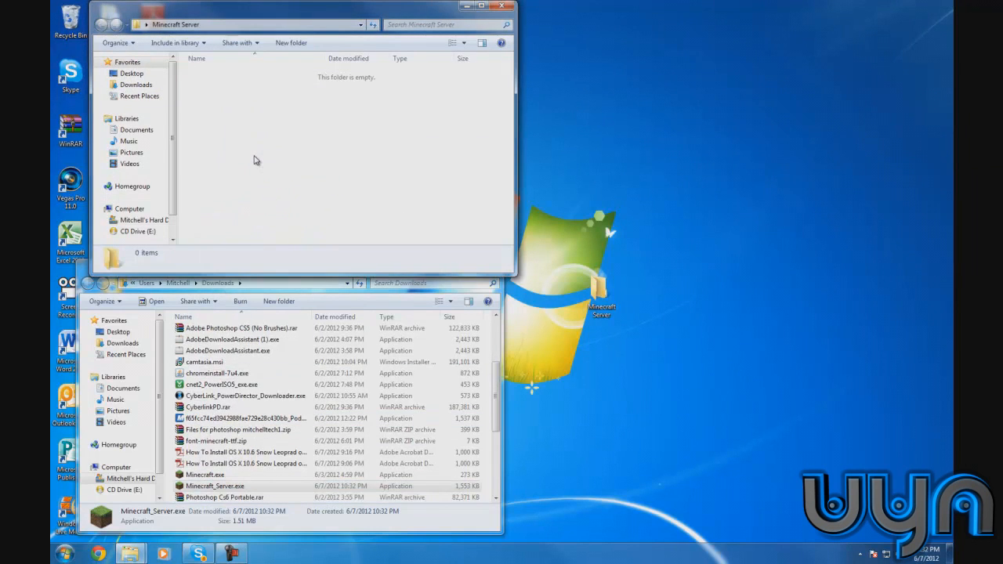
pyautogui.click(89, 274)
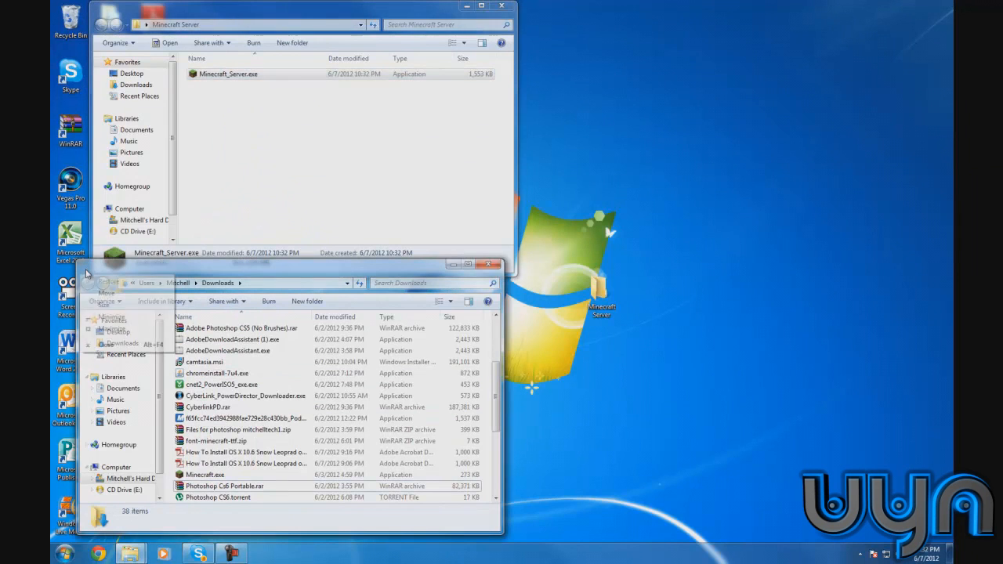
pyautogui.click(487, 265)
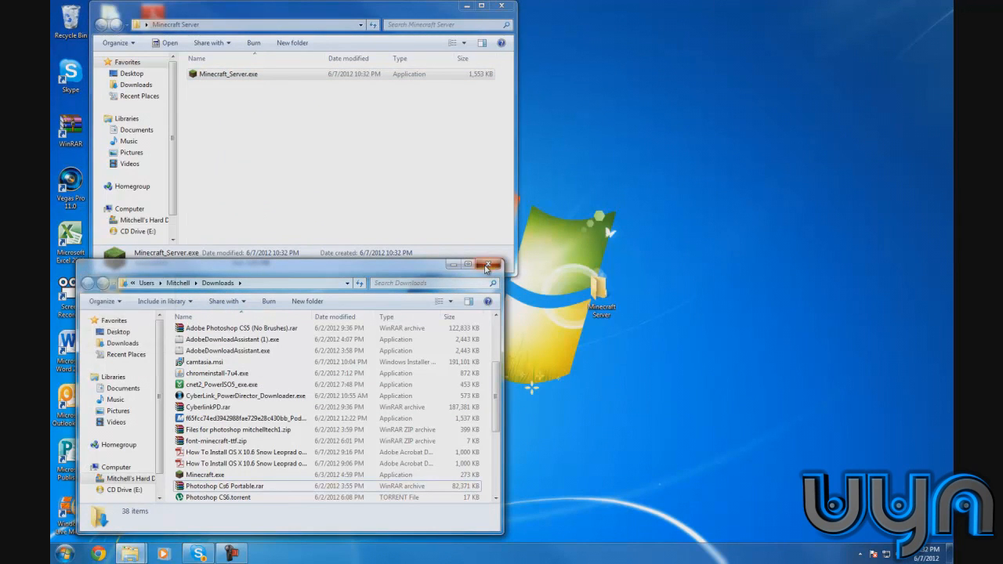
pyautogui.click(488, 265)
# Reposition the Minecraft Server folder window and run Minecraft_Server.exe from it, allowing the unverified program to start
pyautogui.moveTo(227, 17); pyautogui.dragTo(425, 352)
pyautogui.moveTo(600, 290); pyautogui.dragTo(479, 294)
pyautogui.moveTo(490, 353); pyautogui.dragTo(460, 144)
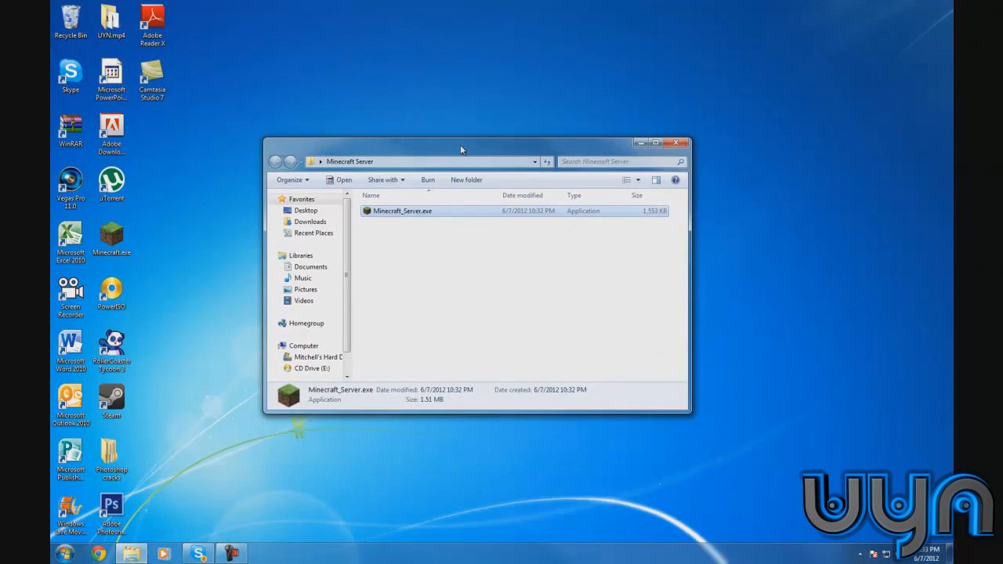
pyautogui.doubleClick(399, 212)
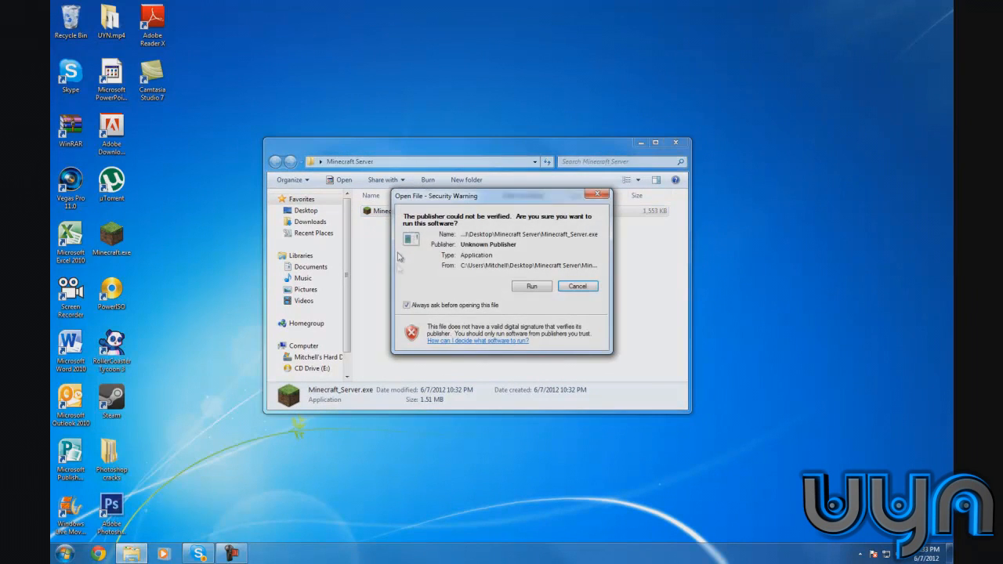
pyautogui.click(536, 286)
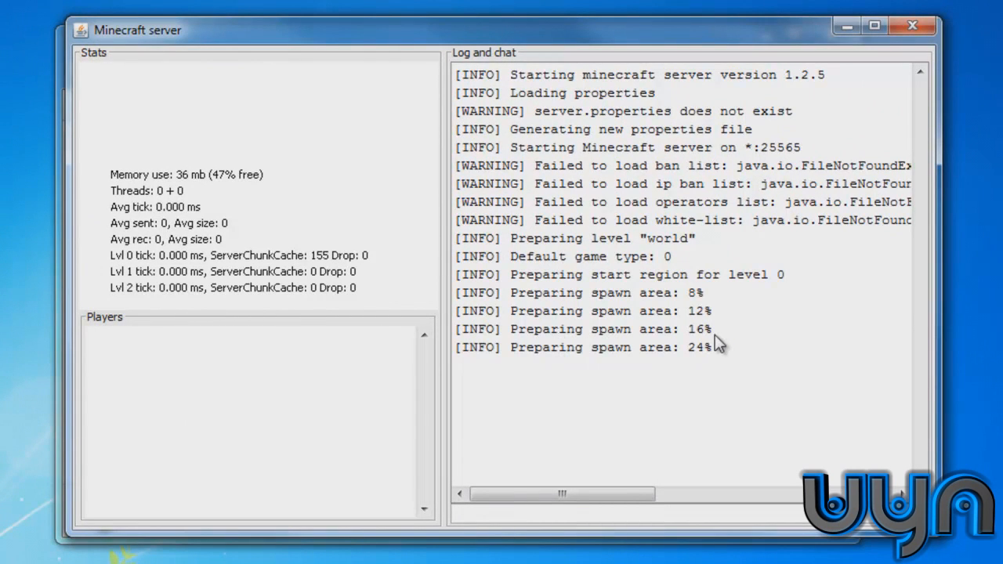
pyautogui.doubleClick(852, 37)
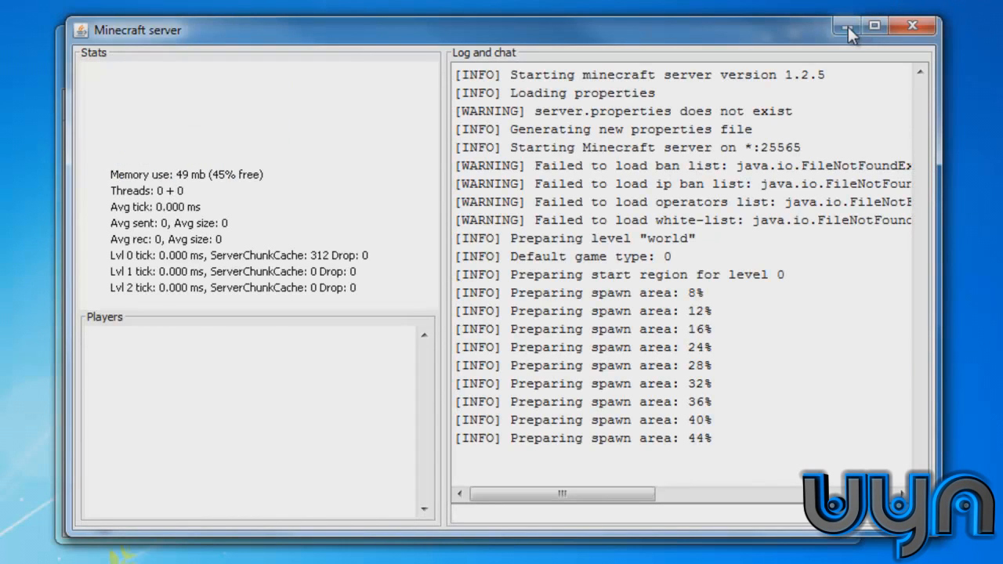
pyautogui.click(848, 26)
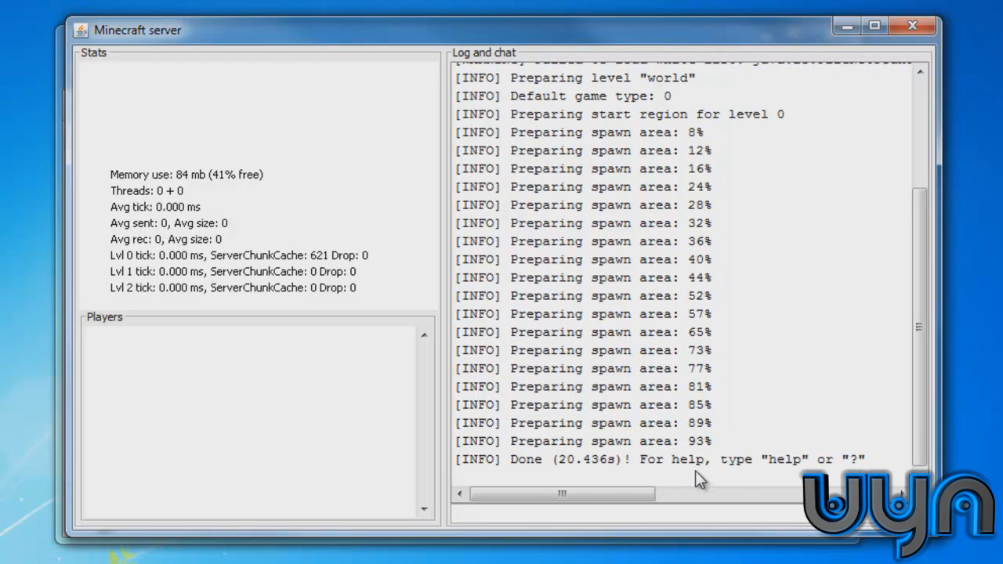
# Shut down the running Minecraft server with the stop command
pyautogui.click(695, 520)
pyautogui.write('stop')
pyautogui.press('Return')
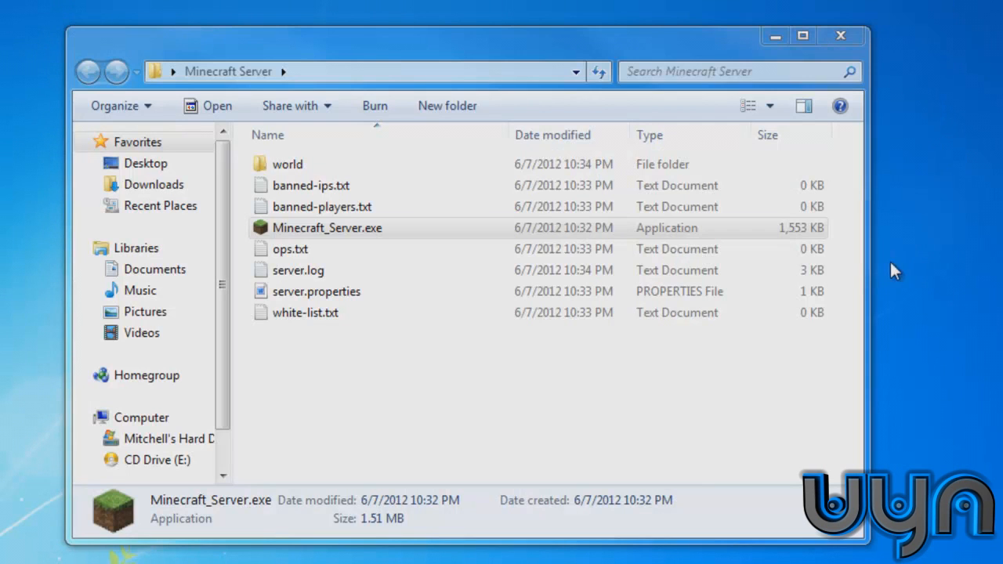
# Open server.properties with Microsoft Word and restore the document window to a smaller size
pyautogui.rightClick(322, 295)
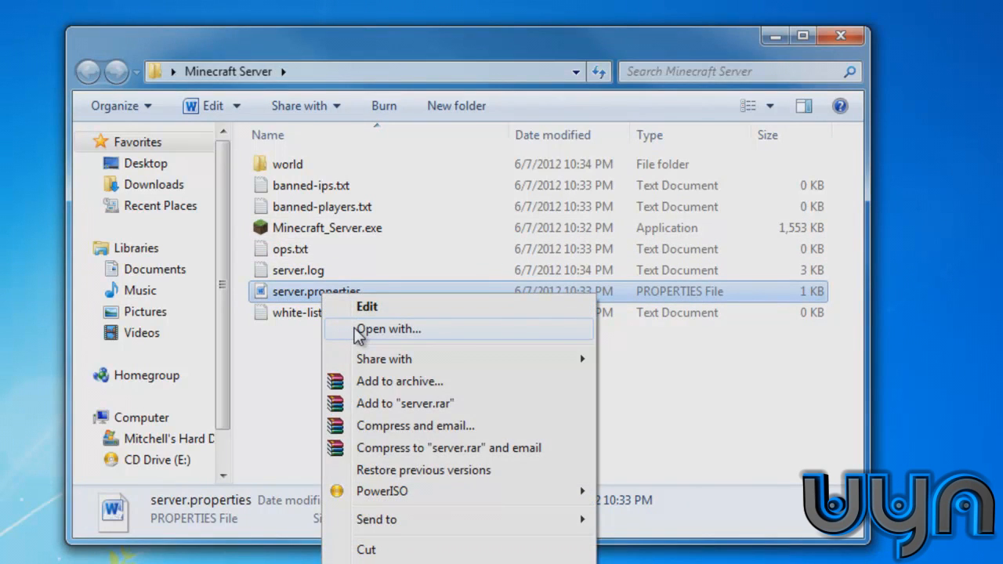
pyautogui.click(387, 330)
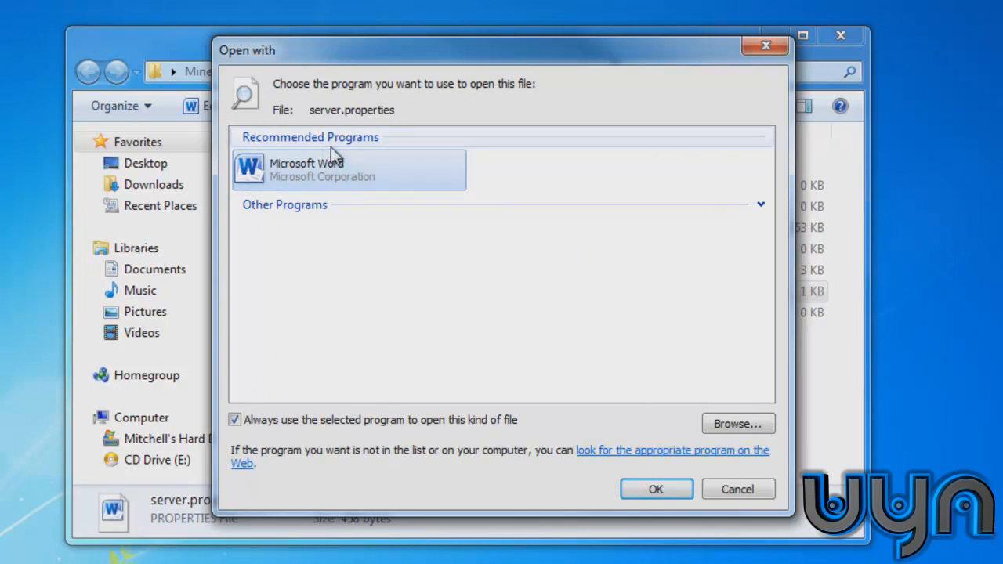
pyautogui.click(669, 485)
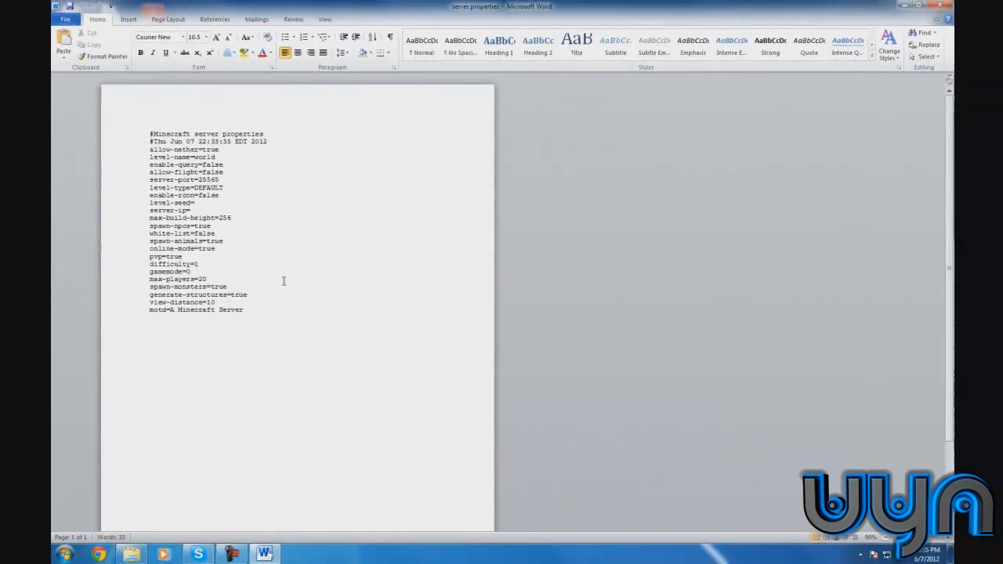
pyautogui.doubleClick(438, 6)
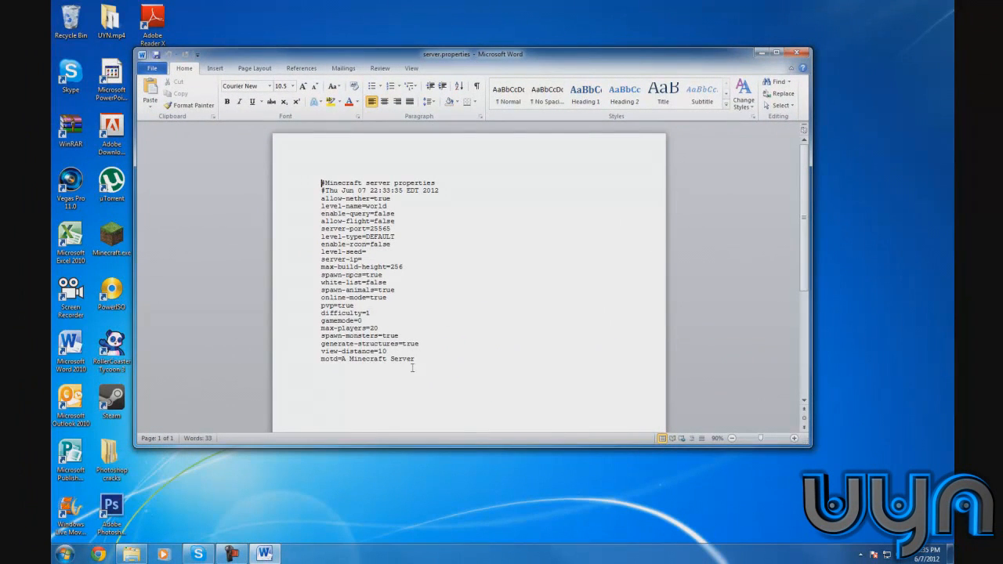
# Set all text in server.properties to font size 28 and maximise the document window
pyautogui.hotkey('ctrl', 'a')
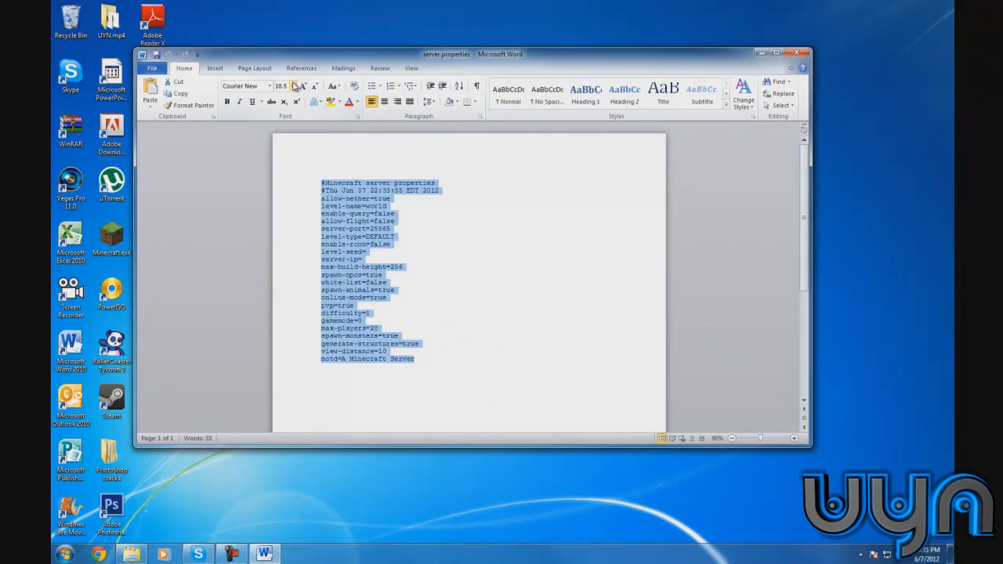
pyautogui.click(293, 86)
pyautogui.click(282, 212)
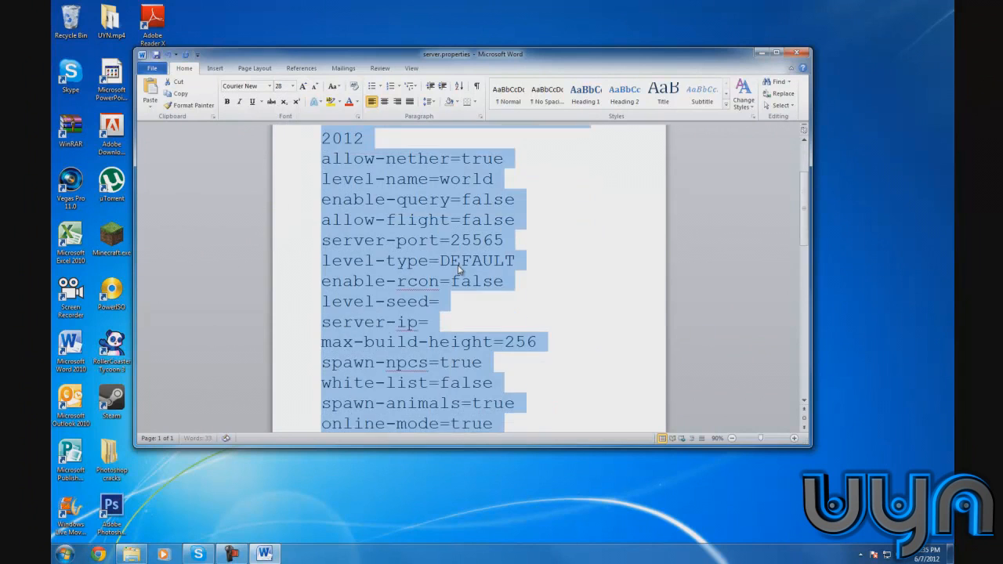
pyautogui.scroll(-2, 469, 345)
pyautogui.click(470, 348)
pyautogui.scroll(-3, 468, 342)
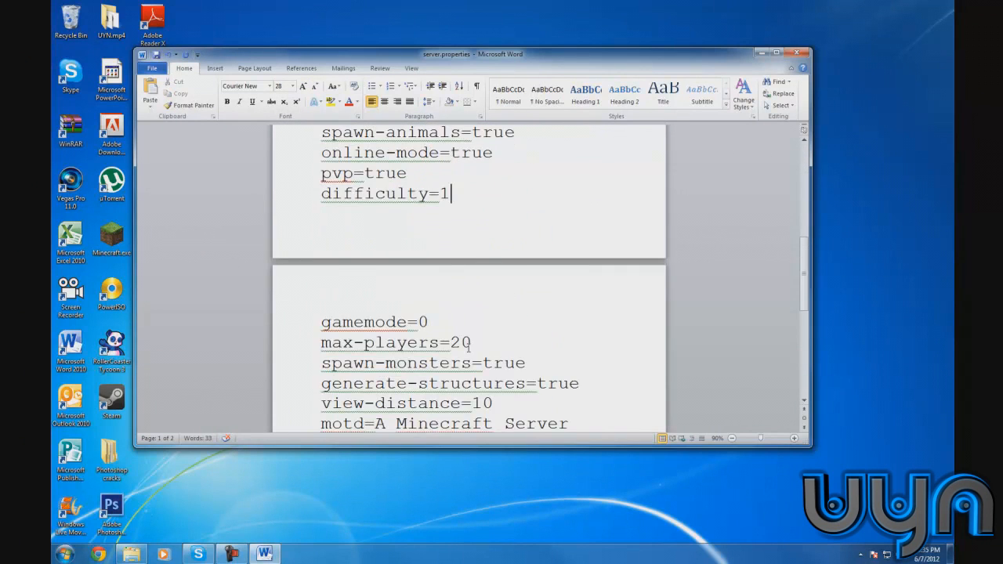
pyautogui.scroll(-2, 448, 321)
pyautogui.scroll(2, 584, 296)
pyautogui.scroll(10, 577, 292)
pyautogui.doubleClick(444, 57)
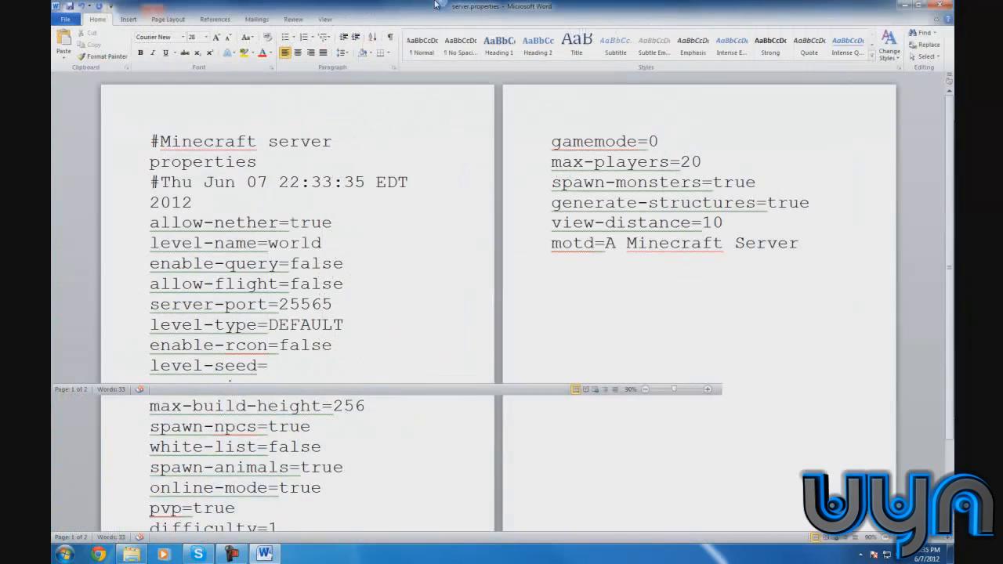
pyautogui.scroll(1, 462, 199)
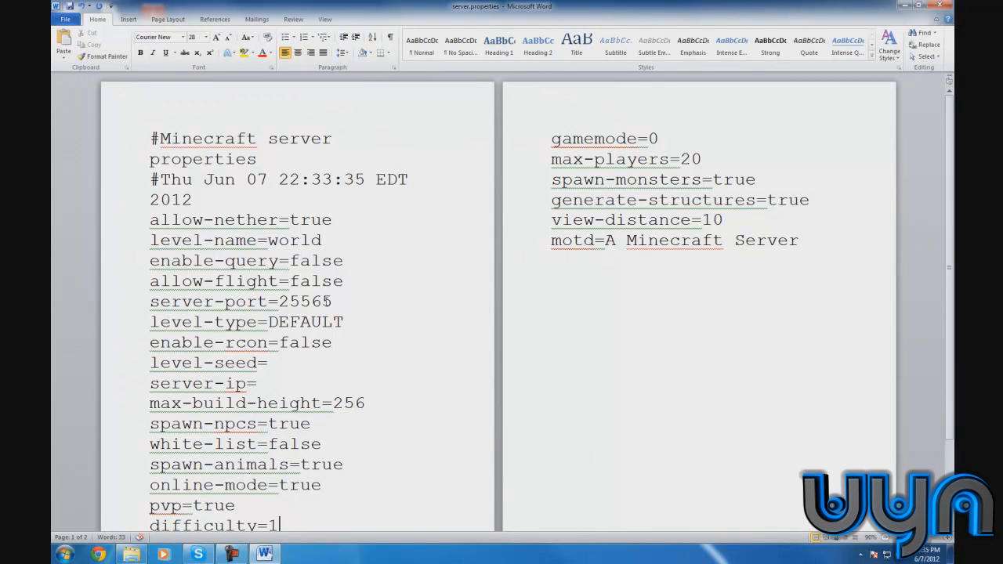
# Examine the server-port value and the server-ip line in the server properties
pyautogui.click(338, 301)
pyautogui.moveTo(337, 302); pyautogui.dragTo(279, 307)
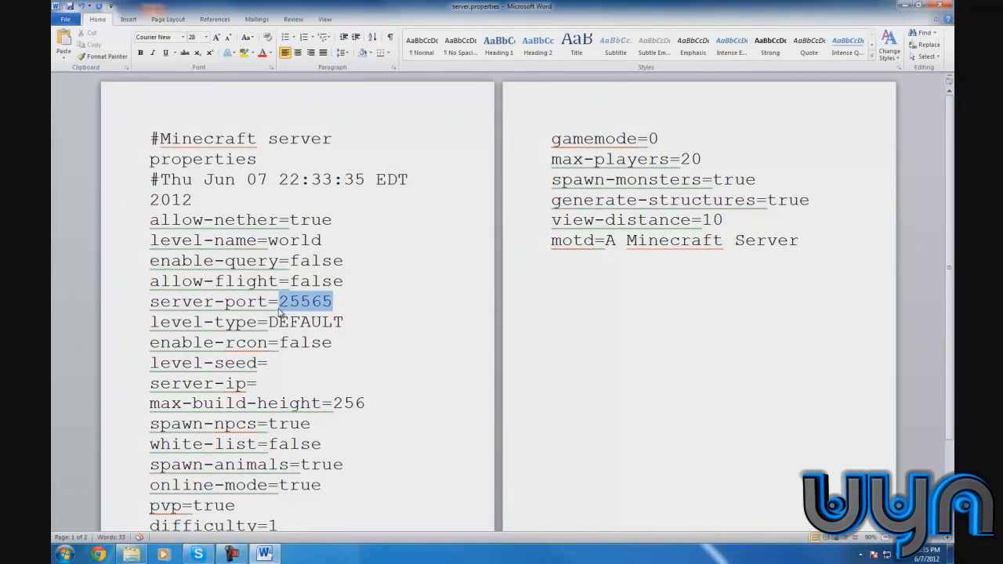
pyautogui.click(337, 310)
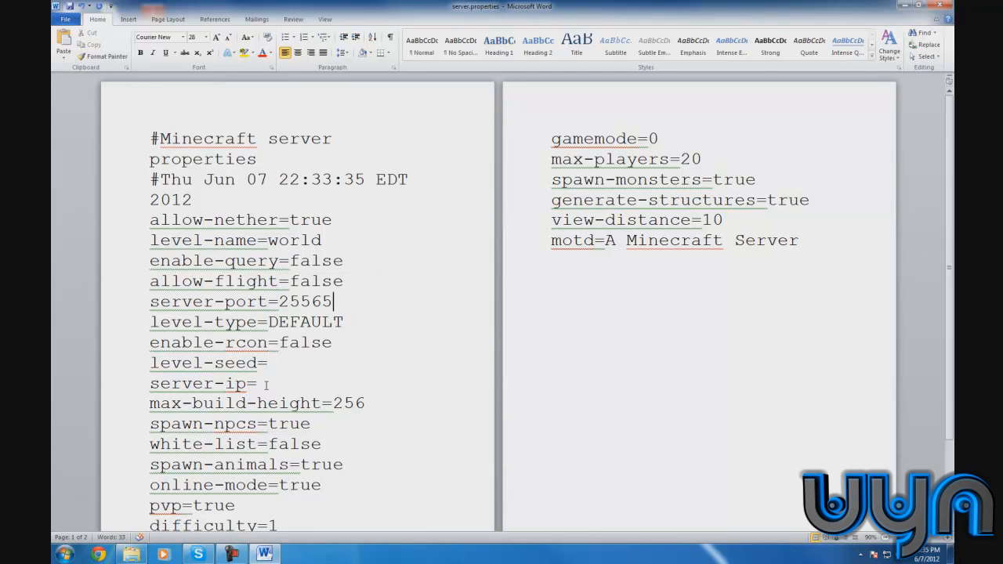
pyautogui.scroll(-1, 266, 385)
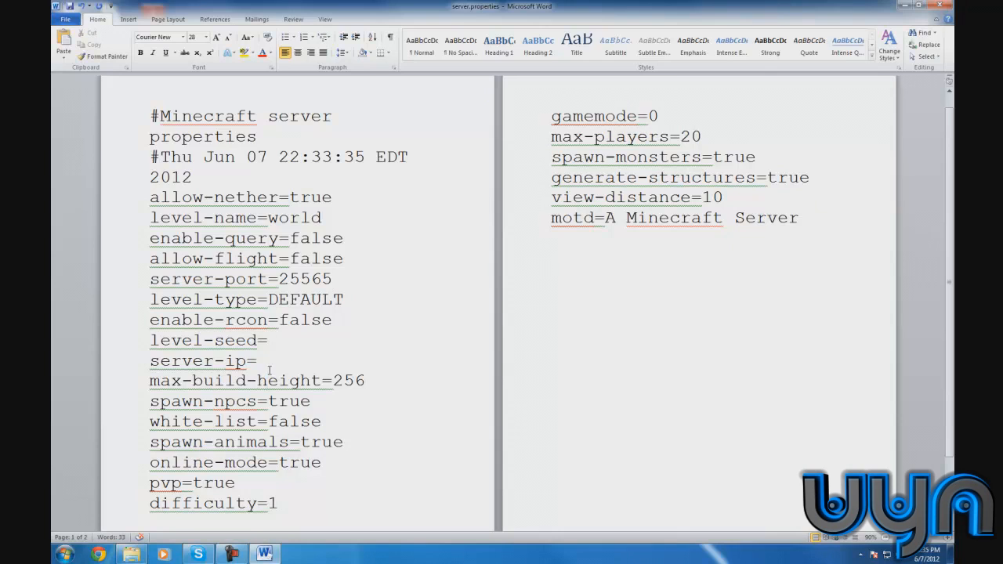
# Launch the command prompt by running cmd and list the network configuration with ipconfig
pyautogui.click(56, 555)
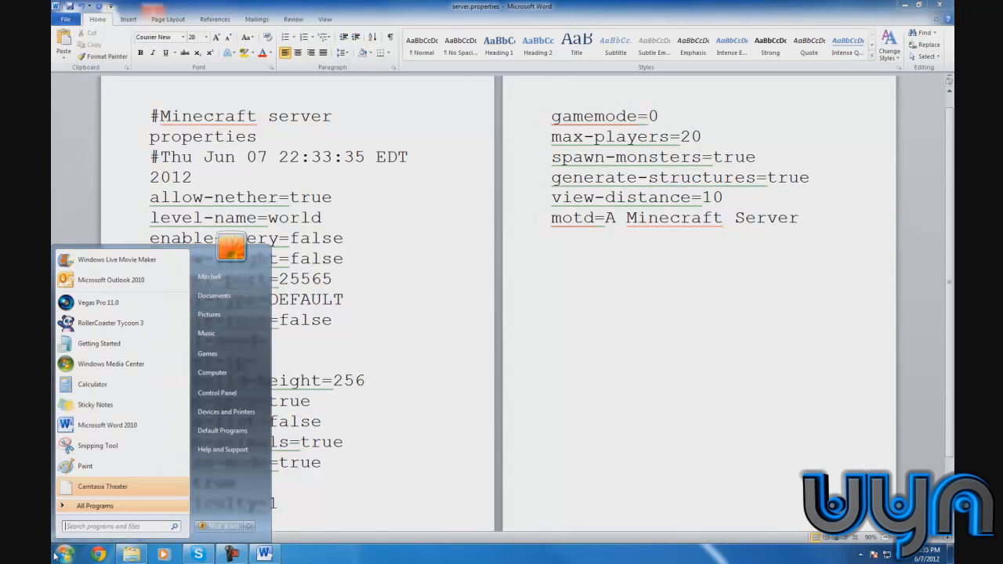
pyautogui.click(73, 527)
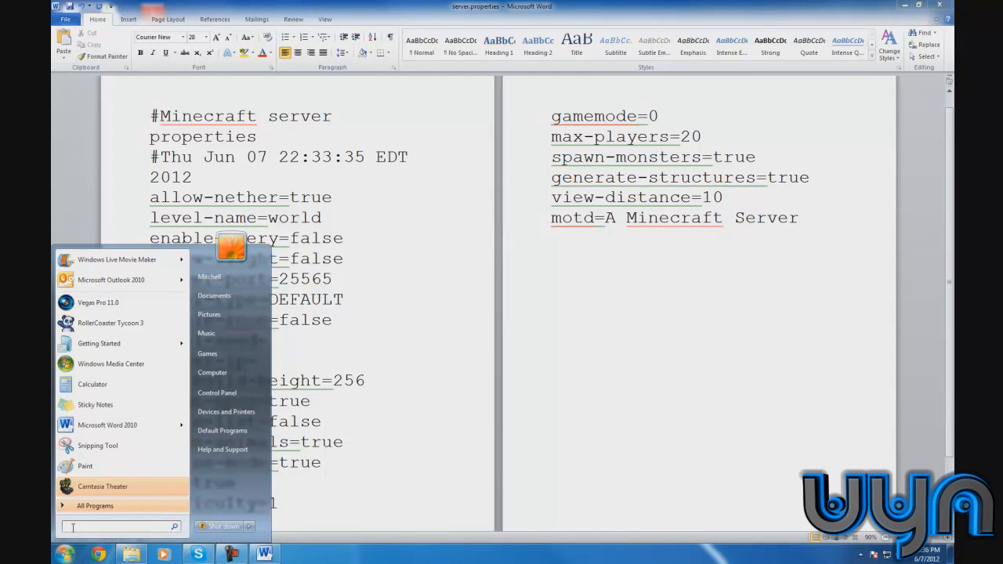
pyautogui.write('run')
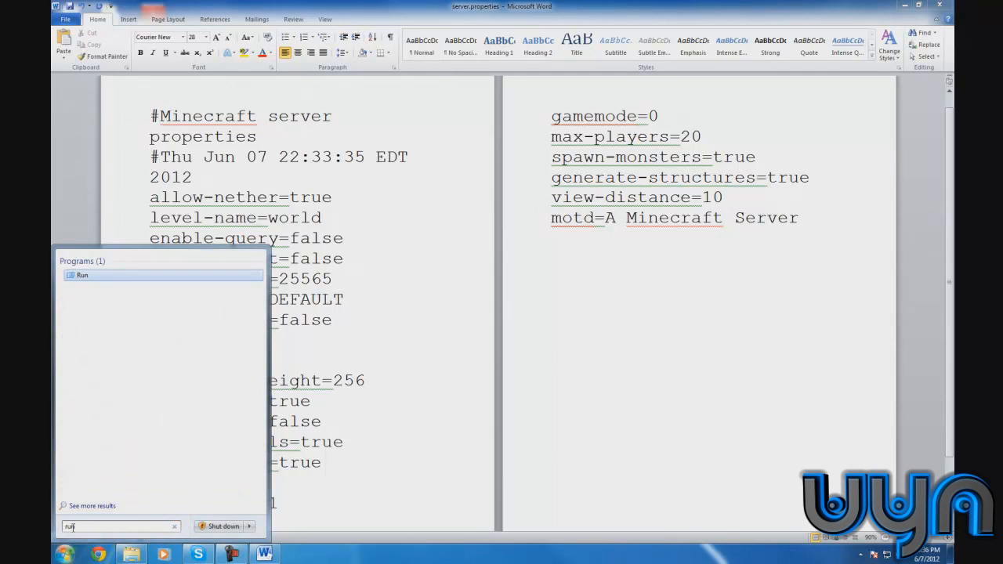
pyautogui.press('Return')
pyautogui.click(60, 556)
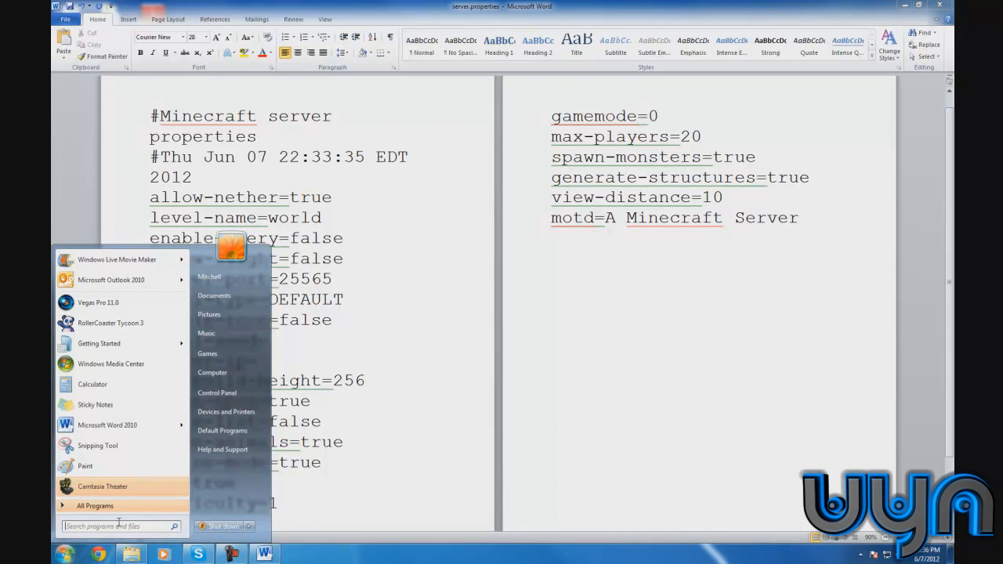
pyautogui.write('run')
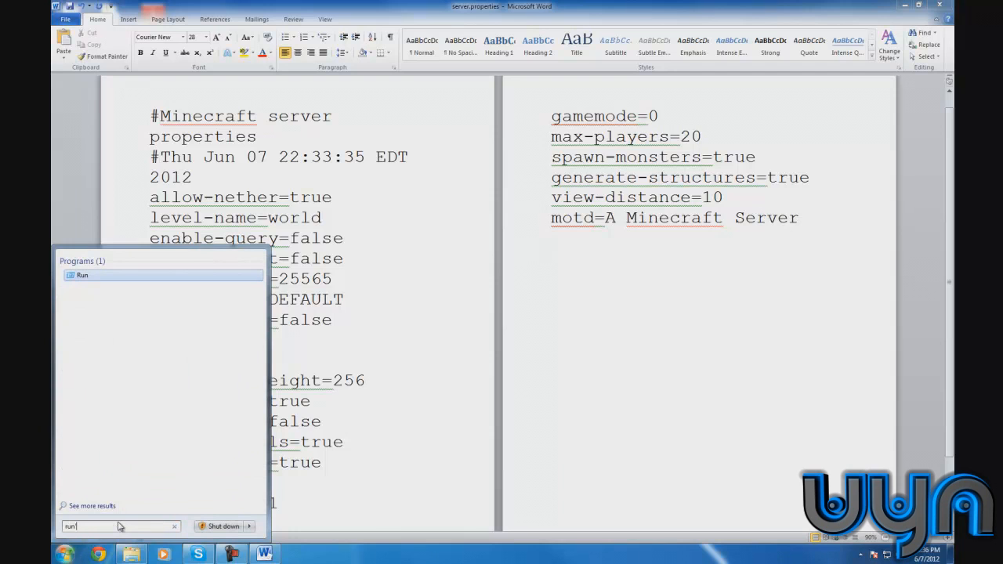
pyautogui.press('Return')
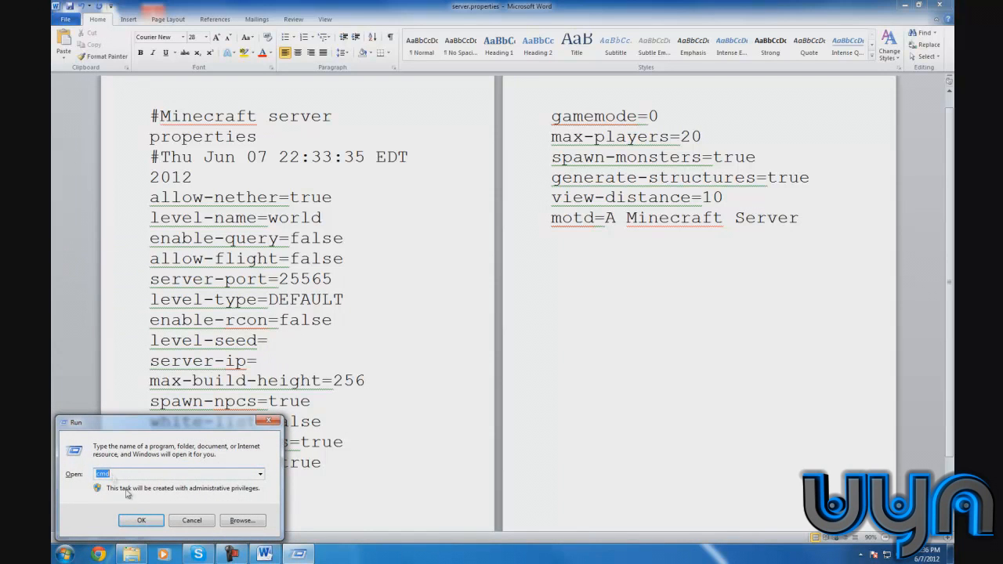
pyautogui.click(140, 520)
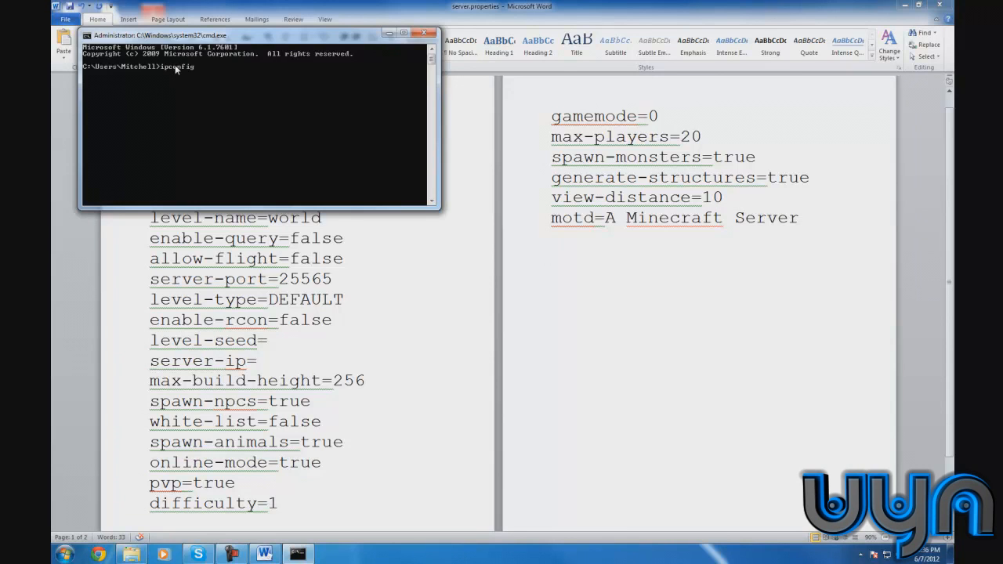
pyautogui.press('Return')
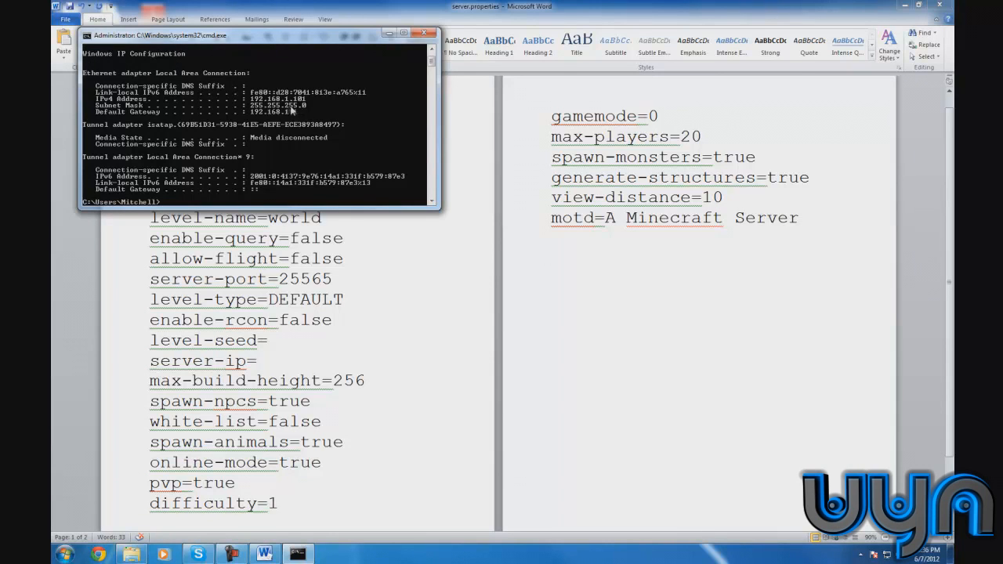
pyautogui.scroll(1, 290, 110)
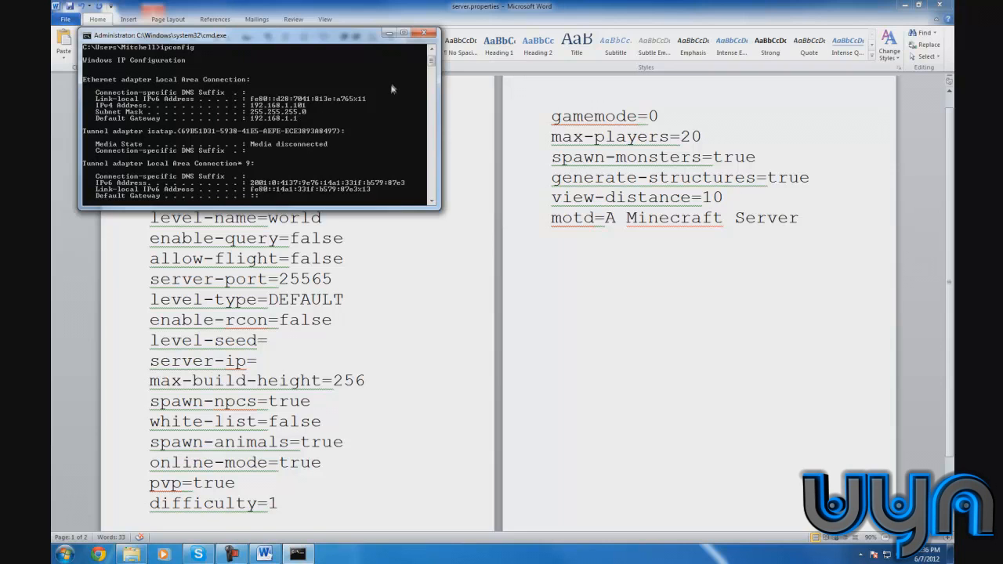
# Minimise the command prompt and set server-ip to 192.168.1.101 in server.properties
pyautogui.moveTo(358, 39); pyautogui.dragTo(417, 63)
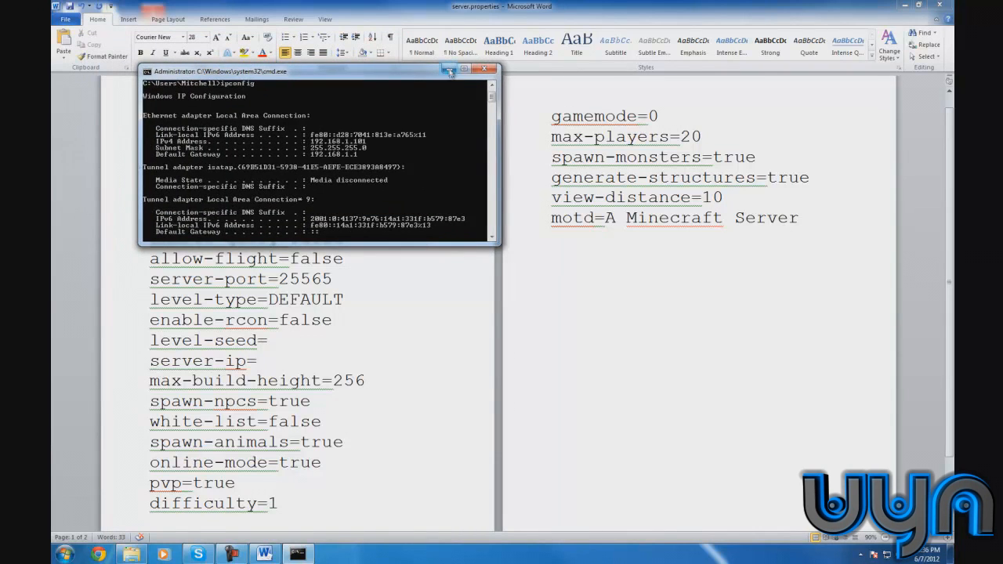
pyautogui.click(449, 60)
pyautogui.click(276, 356)
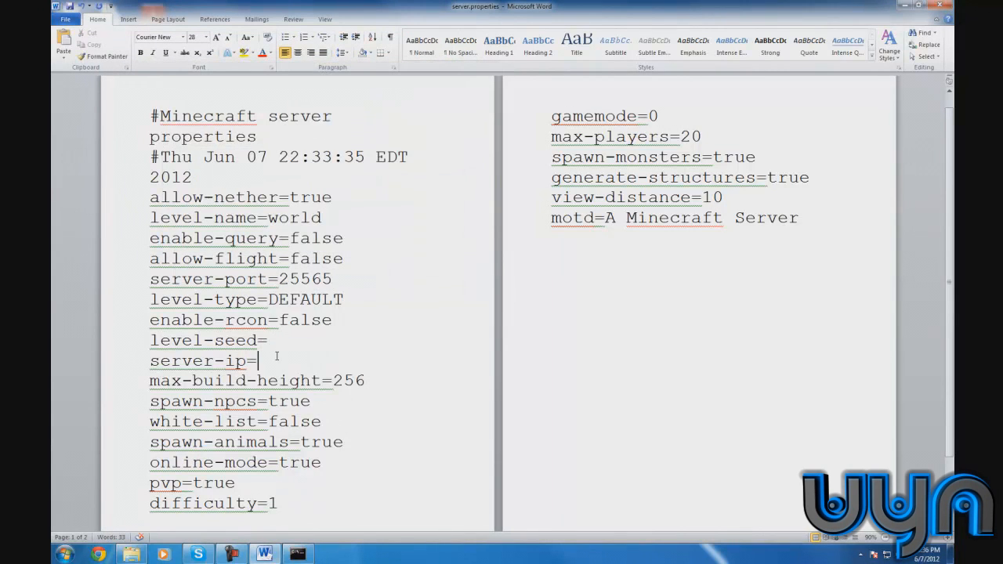
pyautogui.write('192.168.1.101')
# Examine the spawn-animals and online-mode settings in the server properties
pyautogui.moveTo(349, 444); pyautogui.dragTo(296, 444)
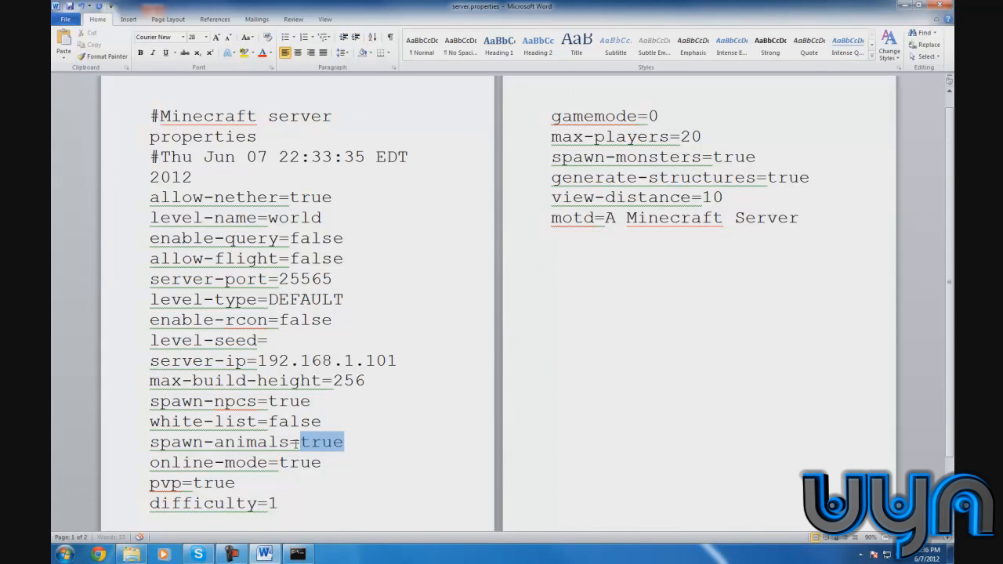
pyautogui.click(346, 443)
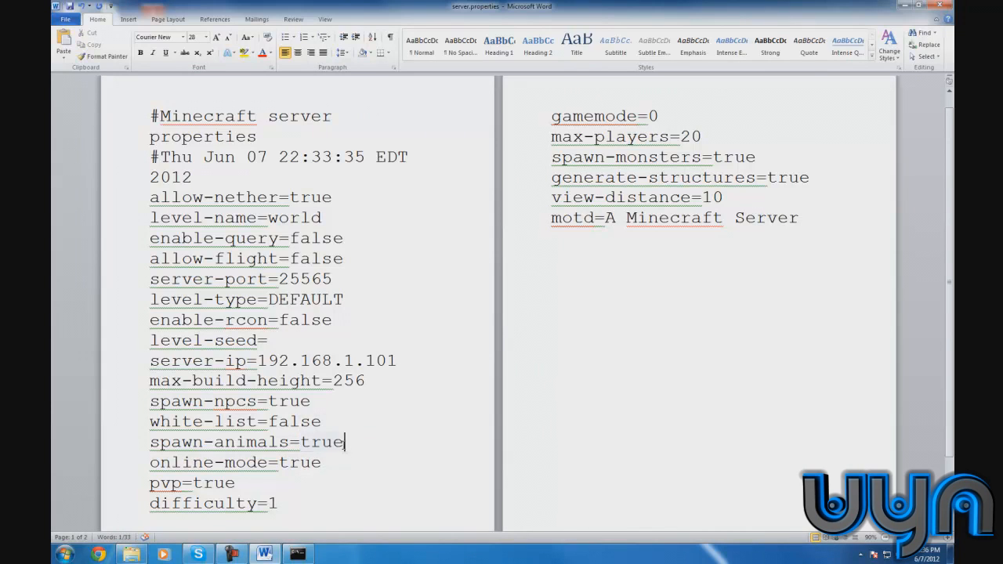
pyautogui.moveTo(322, 463)
pyautogui.mouseDown()
pyautogui.moveTo(272, 462)
pyautogui.moveTo(322, 462)
pyautogui.mouseUp()
# Retype the gamemode value as 0 and the max-players value as 20, and review the spawn-monsters setting
pyautogui.click(655, 116)
pyautogui.press('BackSpace')
pyautogui.write('0')
pyautogui.press('BackSpace')
pyautogui.write('2')
pyautogui.press('BackSpace')
pyautogui.write('20')
pyautogui.moveTo(703, 140); pyautogui.dragTo(679, 138)
pyautogui.moveTo(759, 158); pyautogui.dragTo(710, 162)
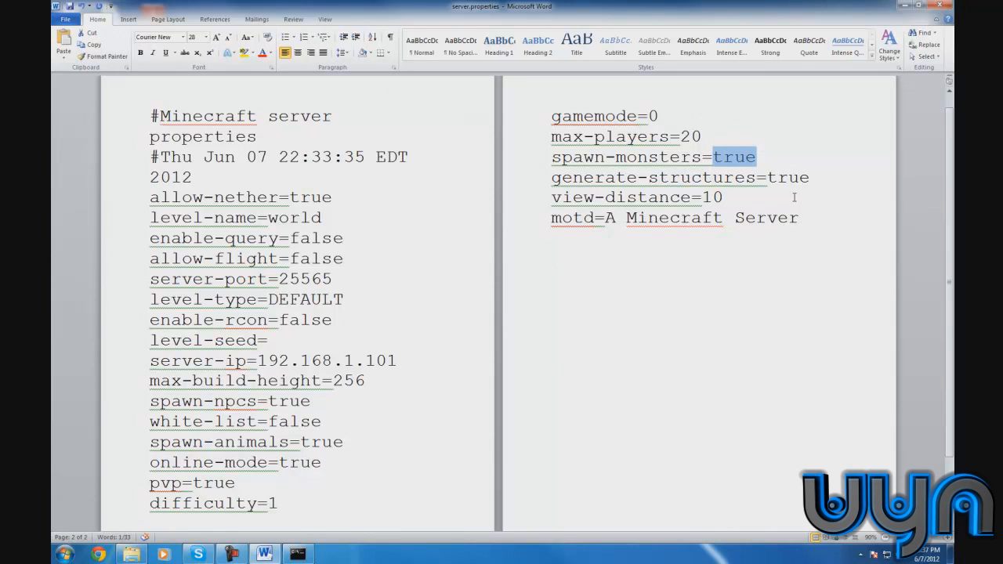
# Replace the motd text with "Welcome to my Minecraft Server!"
pyautogui.moveTo(801, 218); pyautogui.dragTo(600, 219)
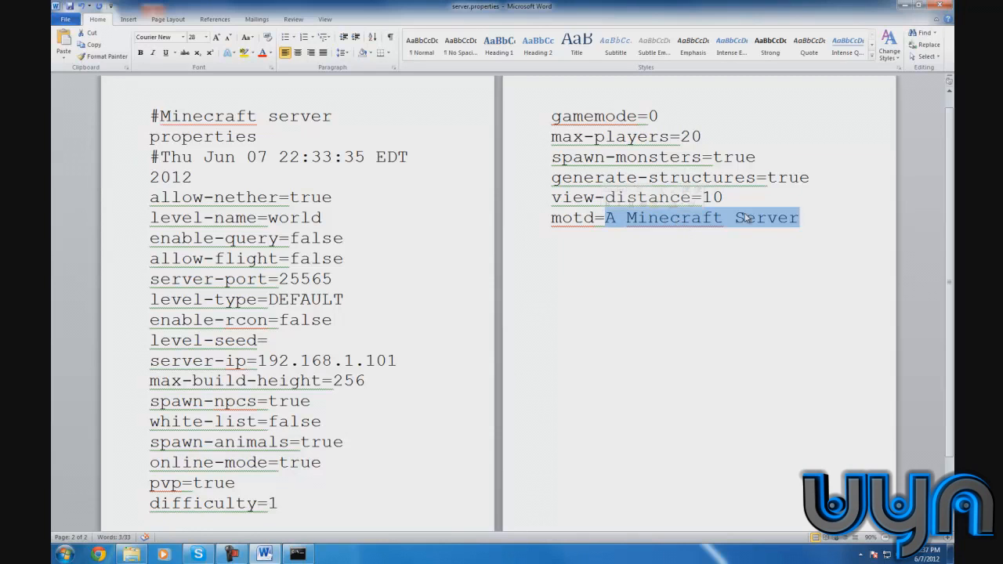
pyautogui.press('Delete')
pyautogui.write('We')
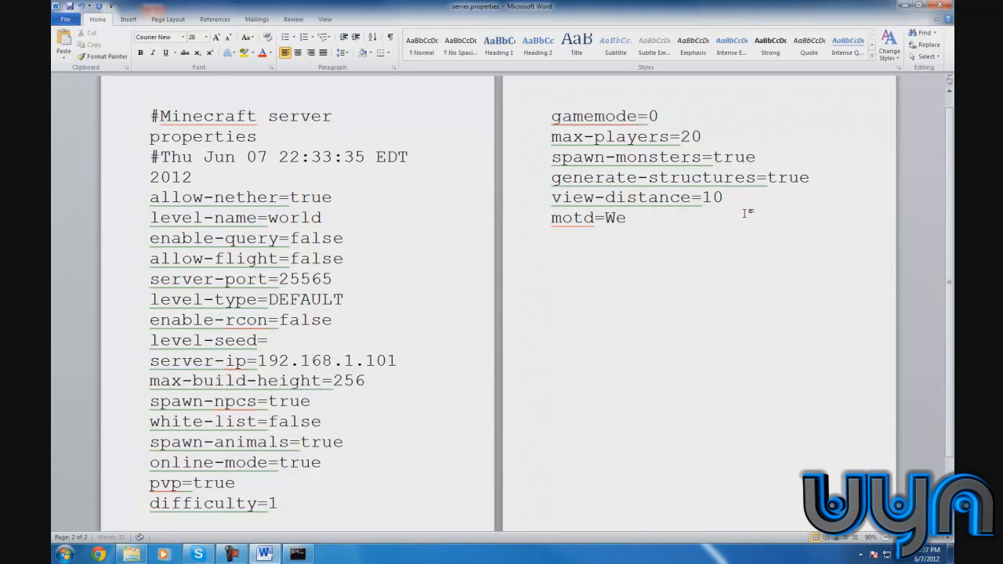
pyautogui.write('lcome to my Minec')
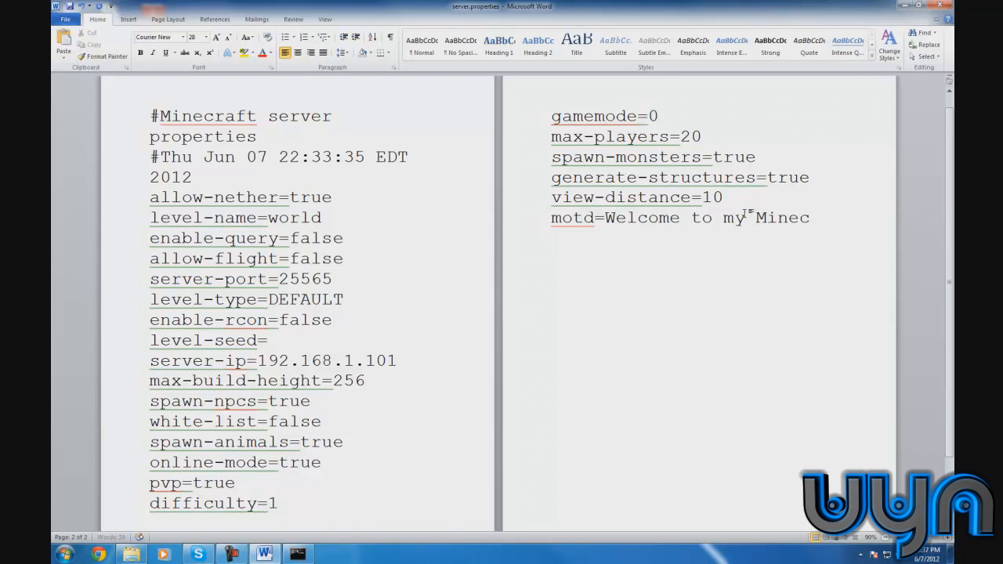
pyautogui.write('raft ')
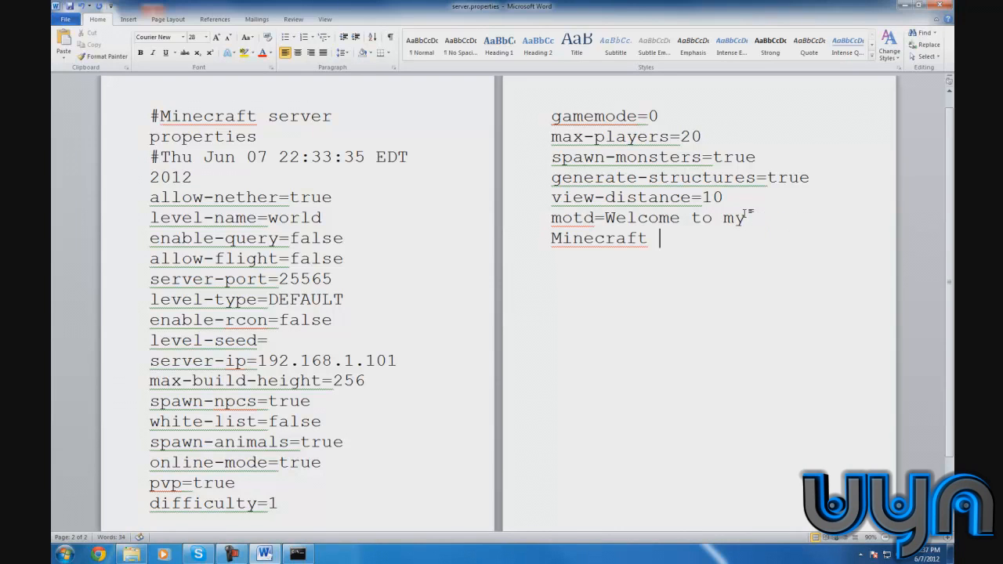
pyautogui.write('Server!')
# Close server.properties, saving the changes in plain text format
pyautogui.click(939, 6)
pyautogui.click(450, 289)
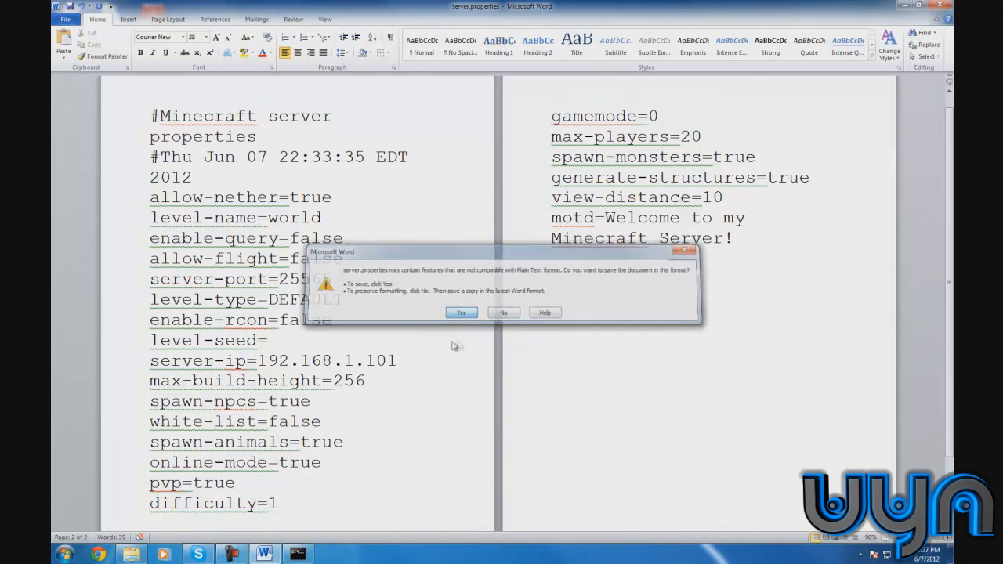
pyautogui.click(462, 312)
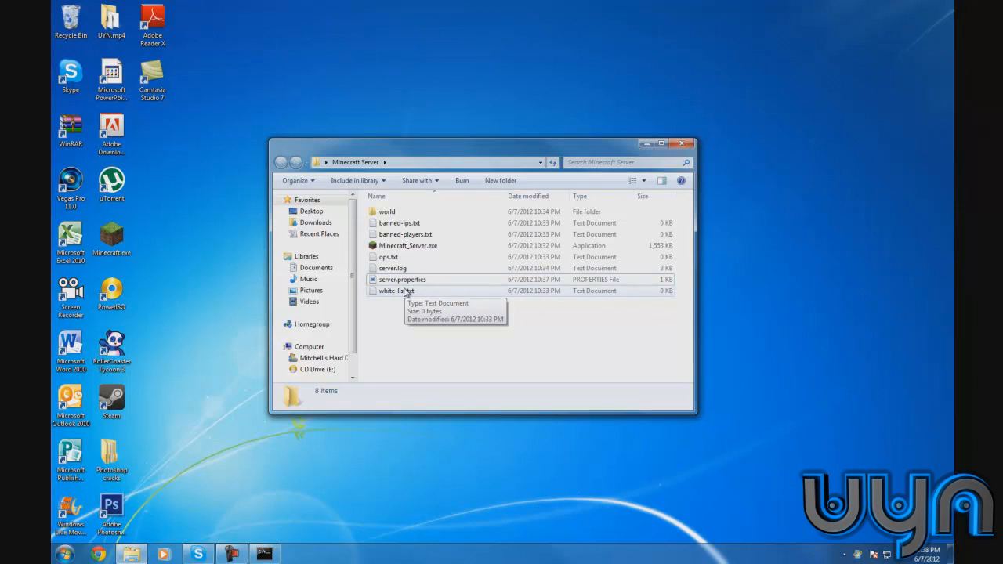
# View white-list.txt from the Minecraft Server folder, and close both the file and the folder
pyautogui.doubleClick(406, 291)
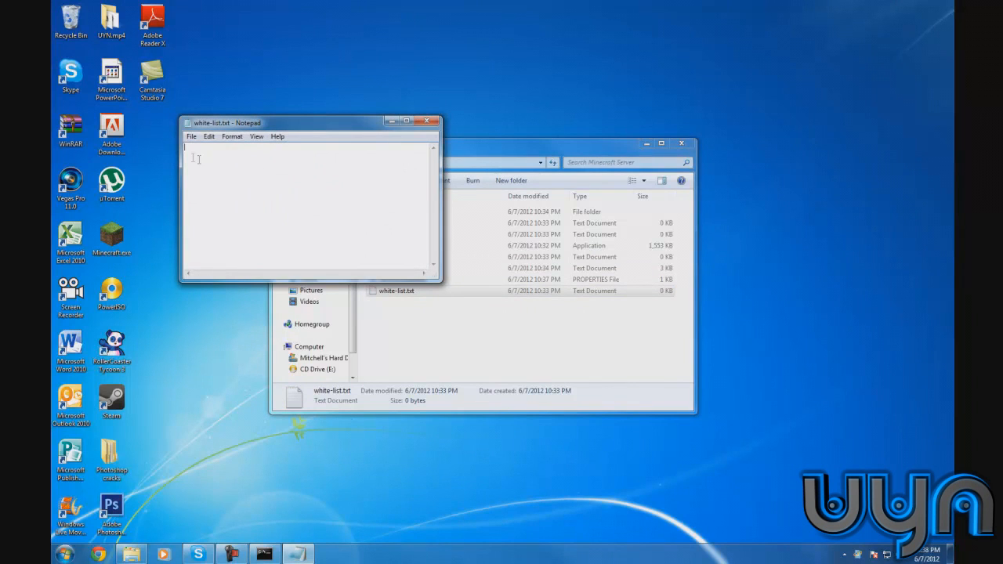
pyautogui.click(427, 121)
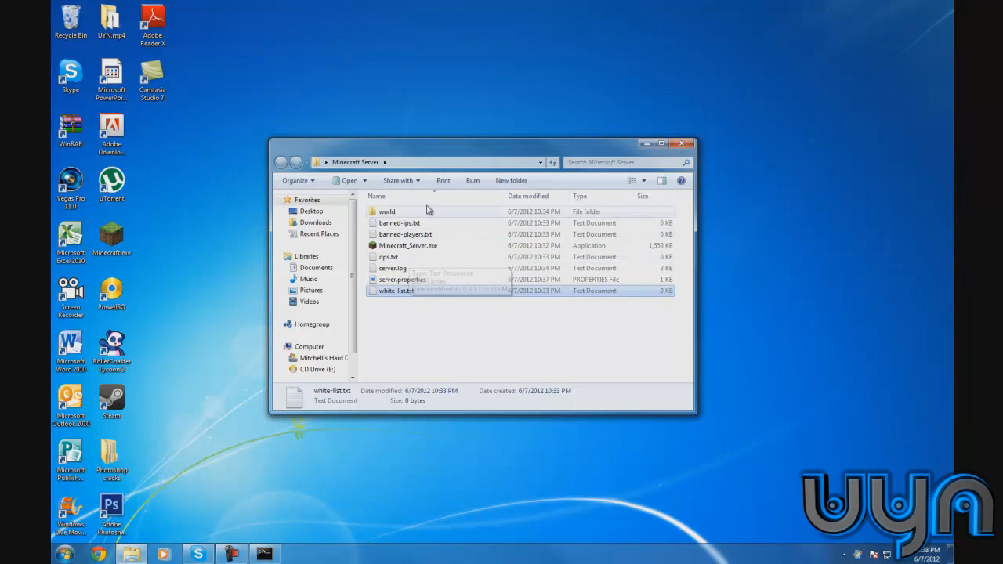
pyautogui.click(680, 145)
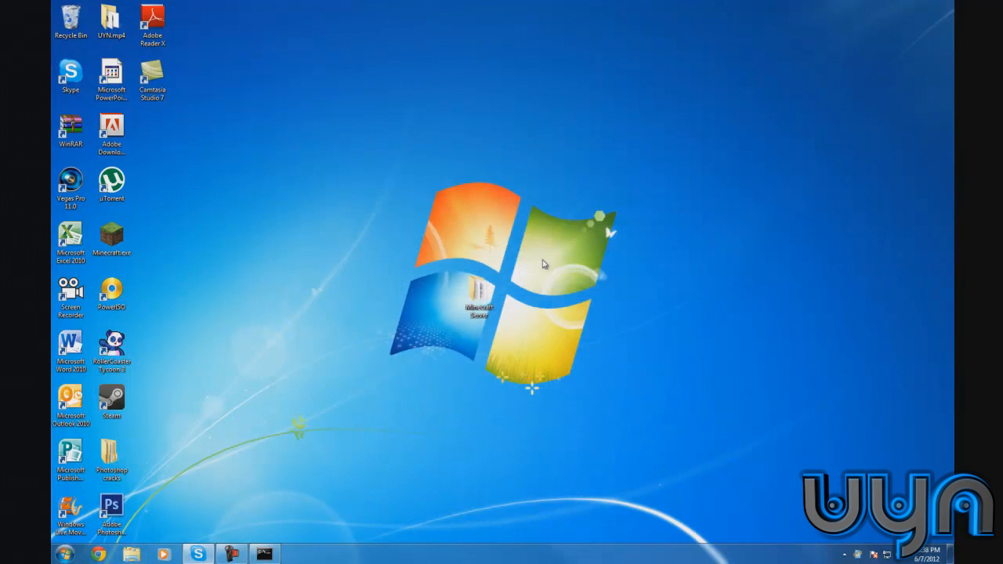
# Open Google Chrome, look up the default gateway in the command prompt, and go to 192.168.1.1
pyautogui.click(97, 554)
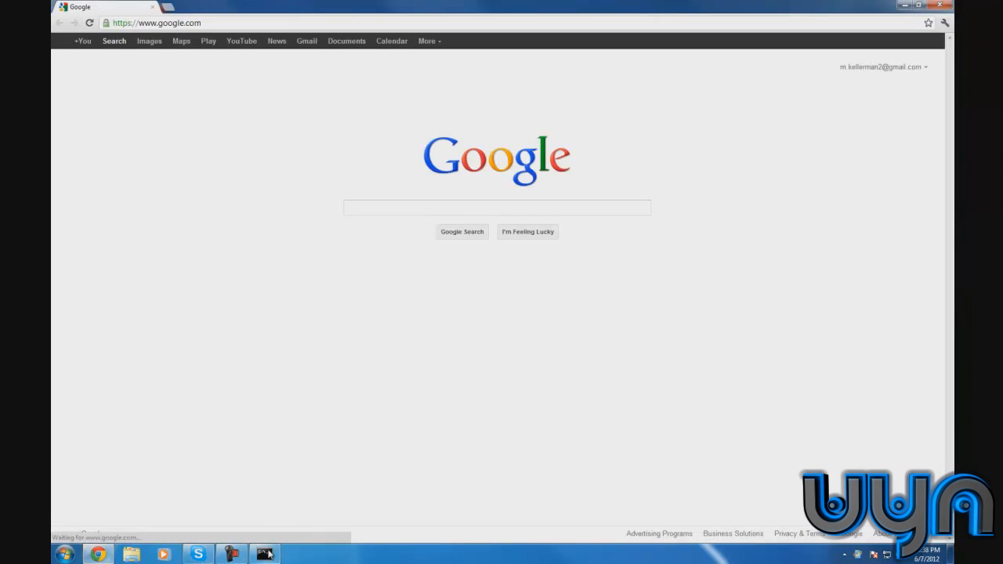
pyautogui.click(265, 554)
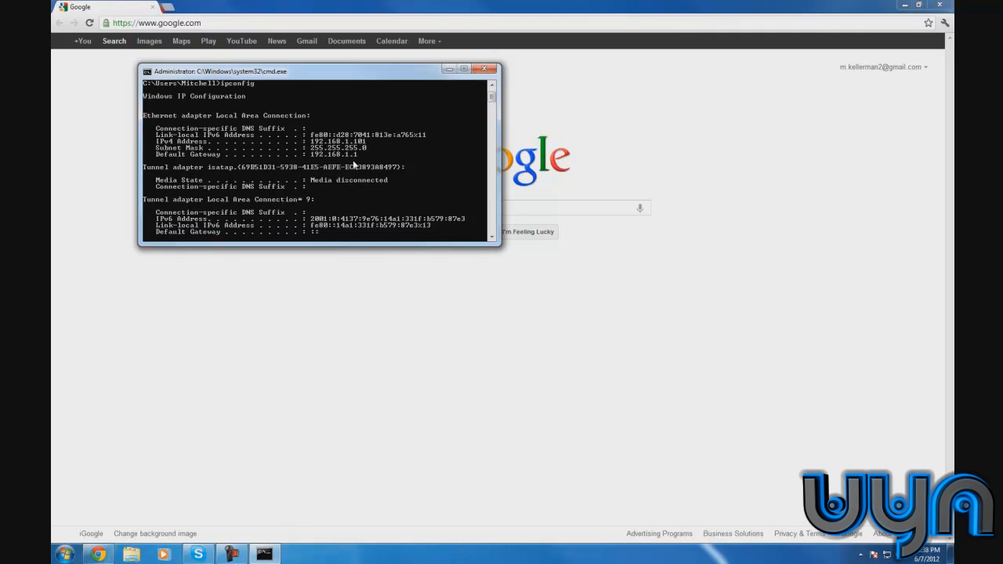
pyautogui.click(449, 69)
pyautogui.click(259, 21)
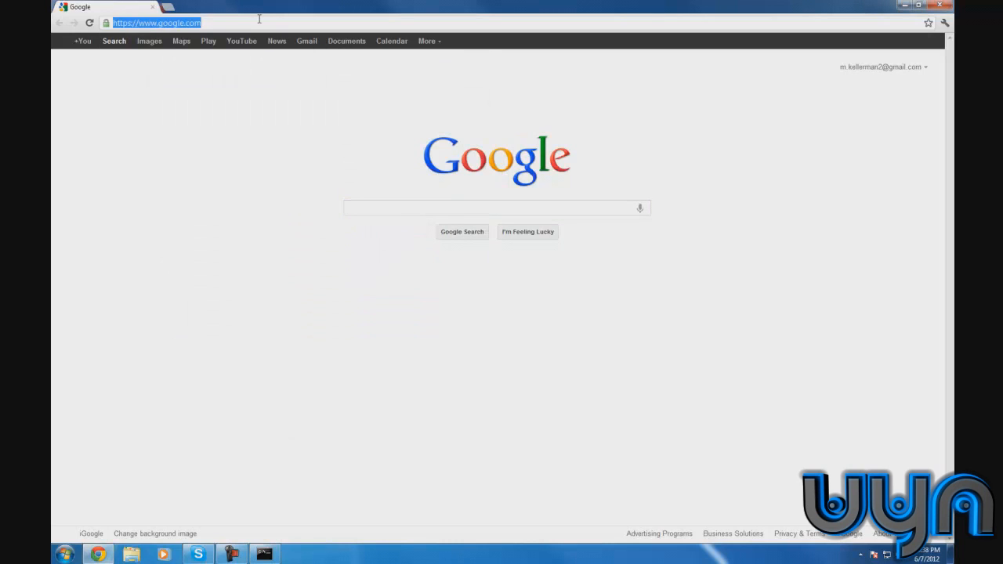
pyautogui.write('192.168.1.1')
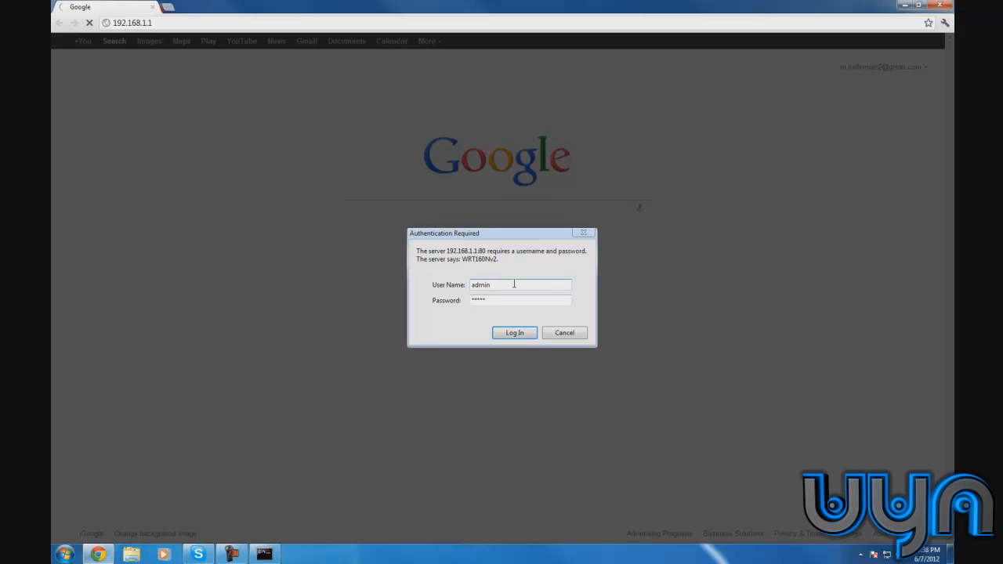
# Log in to the router as admin with the account password and open the Single Port Forwarding page under Applications & Gaming
pyautogui.click(518, 300)
pyautogui.click(527, 333)
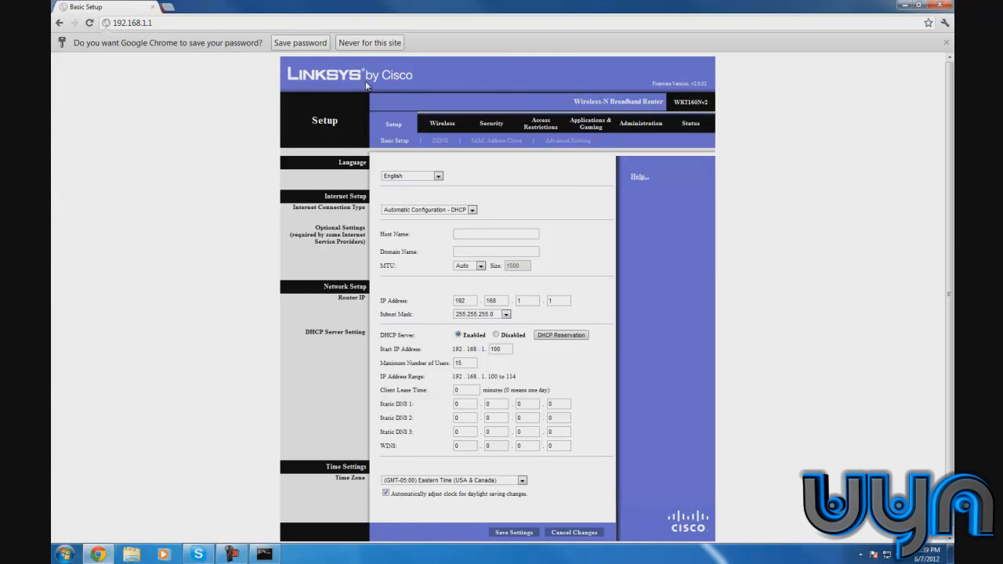
pyautogui.click(604, 127)
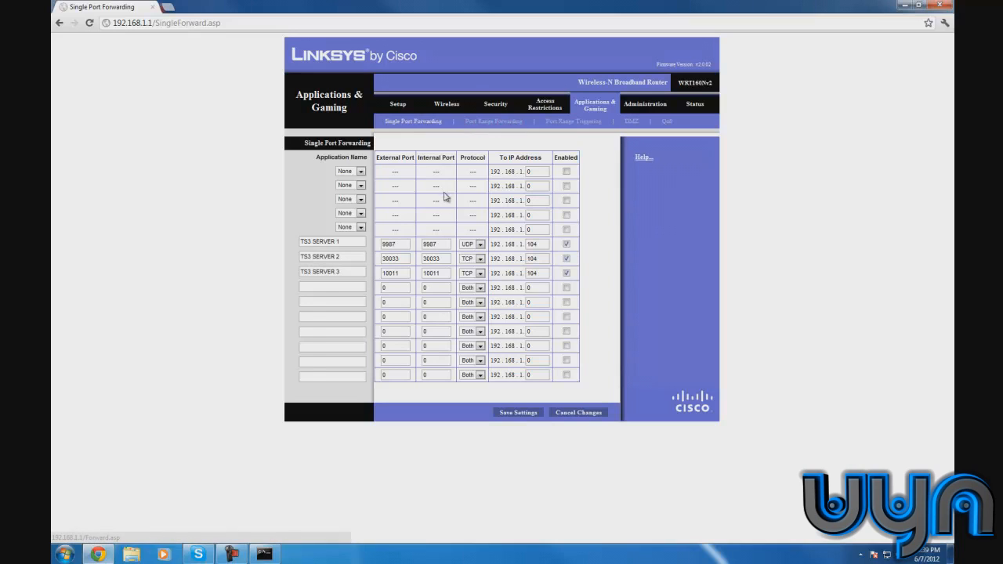
# Add a port forwarding entry named "Minecraft S" with external and internal port 25565
pyautogui.click(316, 287)
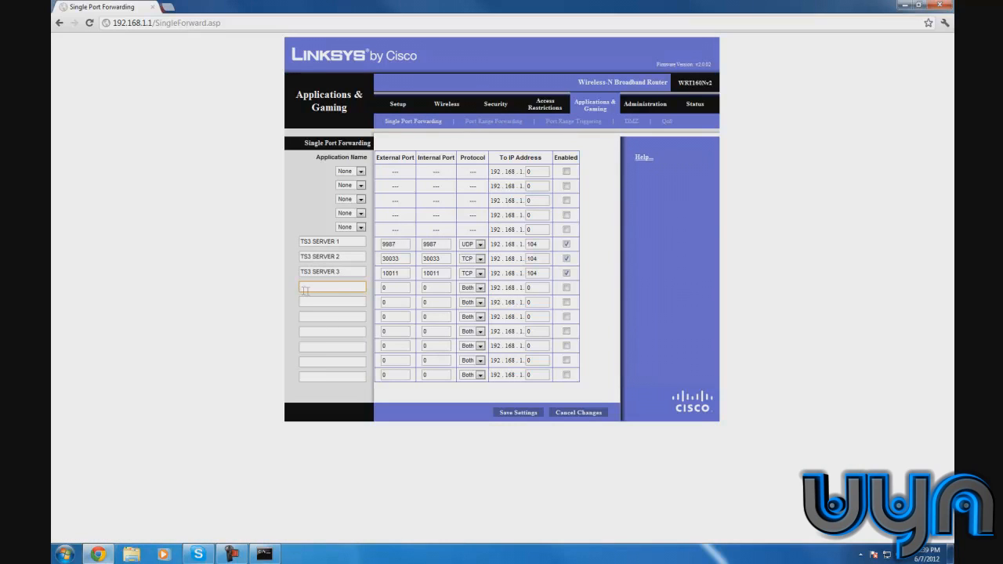
pyautogui.write('Minec')
pyautogui.click(323, 299)
pyautogui.press('Tab')
pyautogui.write('2')
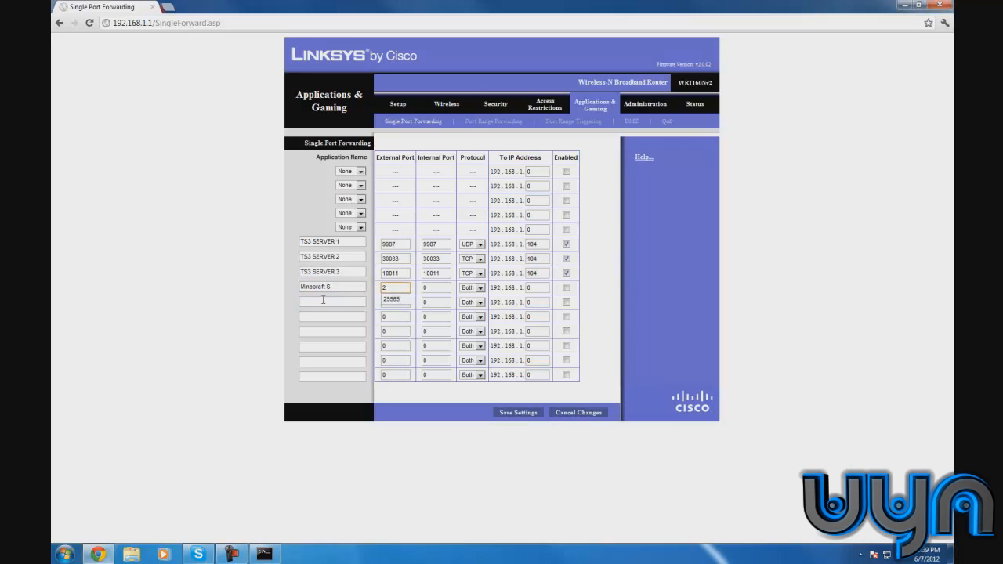
pyautogui.press('Tab')
pyautogui.write('2')
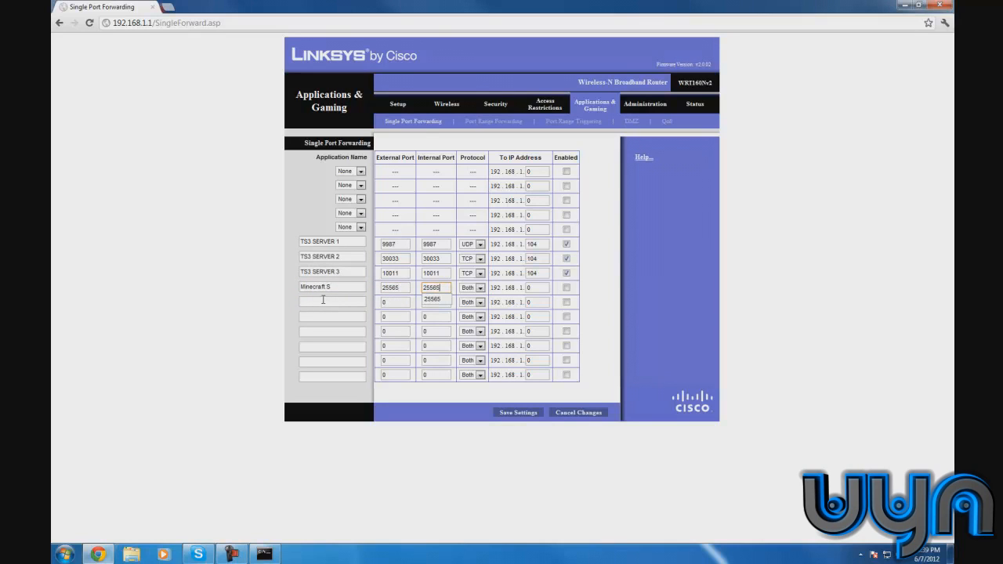
pyautogui.write('5565')
# Set the Minecraft entry's destination IP address to 192.168.1.101 and check it against the IPv4 address in the command prompt
pyautogui.press('Tab')
pyautogui.press('Tab')
pyautogui.write('101')
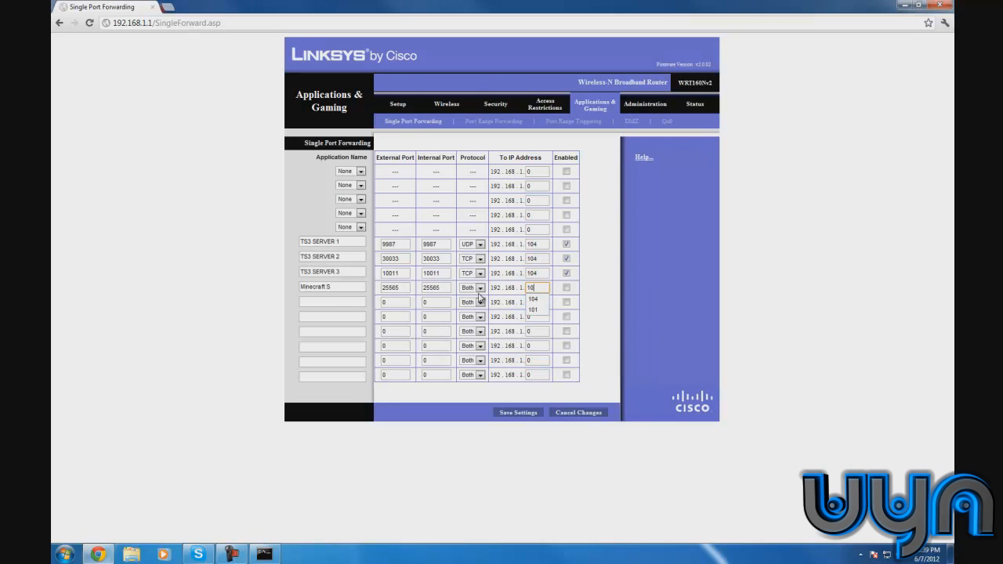
pyautogui.click(264, 555)
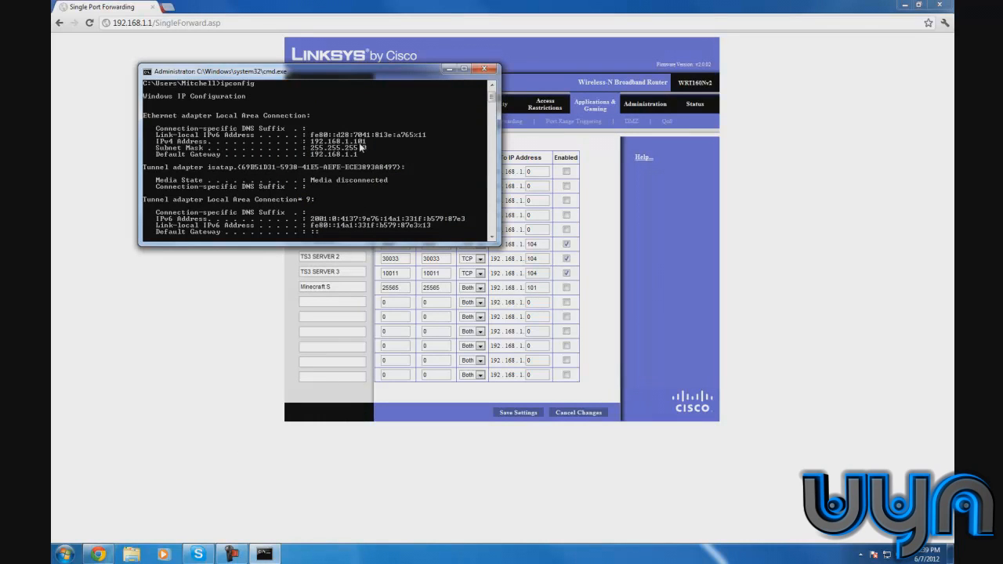
pyautogui.click(449, 69)
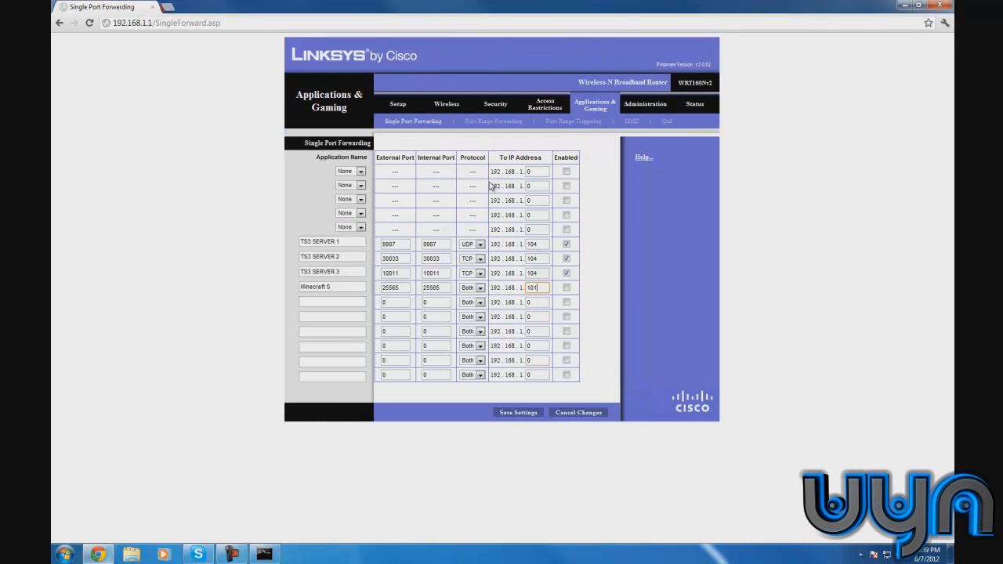
# Enable the Minecraft S entry and save the port forwarding settings with the three TS3 SERVER entries pointed to 192.168.1.101
pyautogui.click(569, 289)
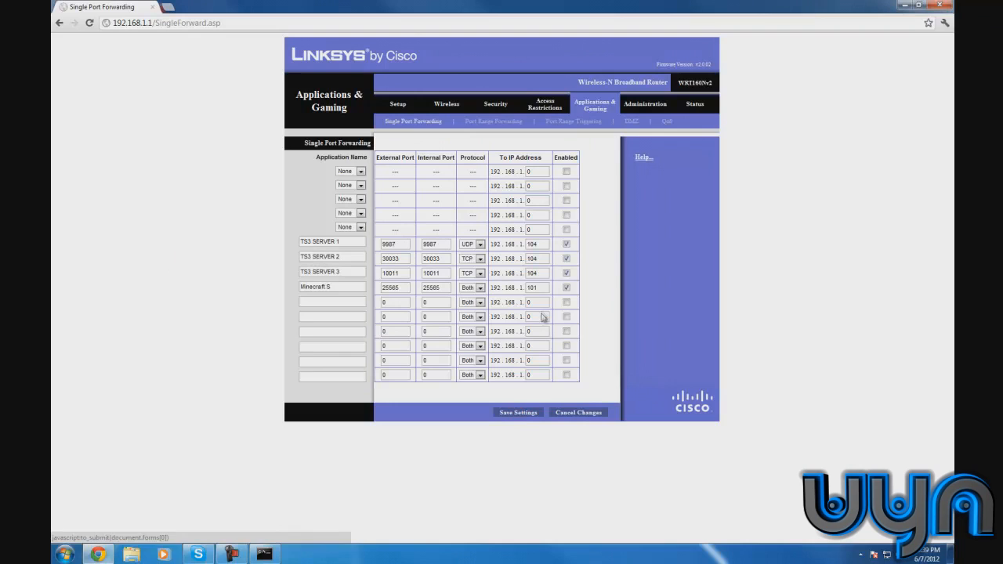
pyautogui.doubleClick(536, 273)
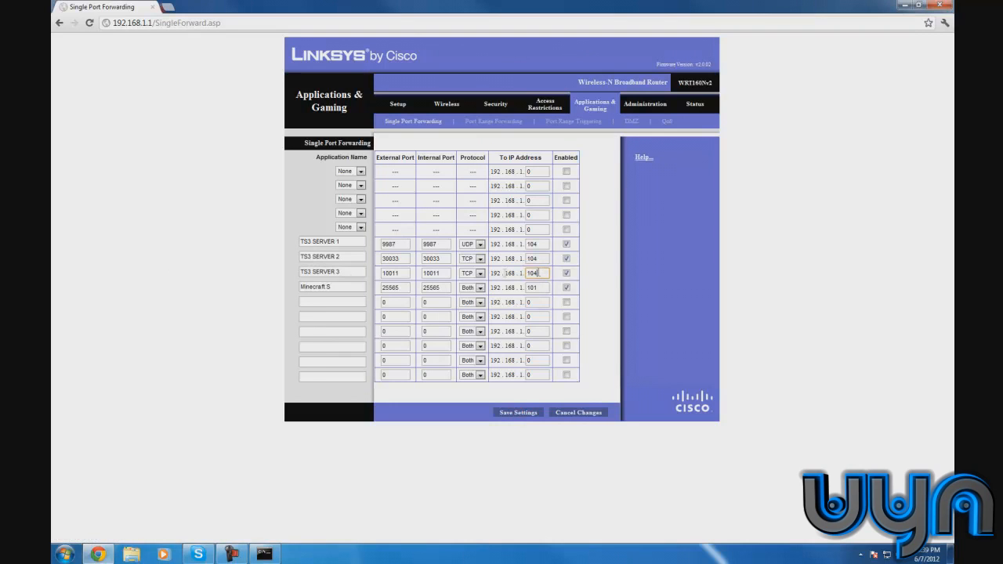
pyautogui.write('101')
pyautogui.doubleClick(541, 257)
pyautogui.write('101')
pyautogui.doubleClick(540, 244)
pyautogui.write('101')
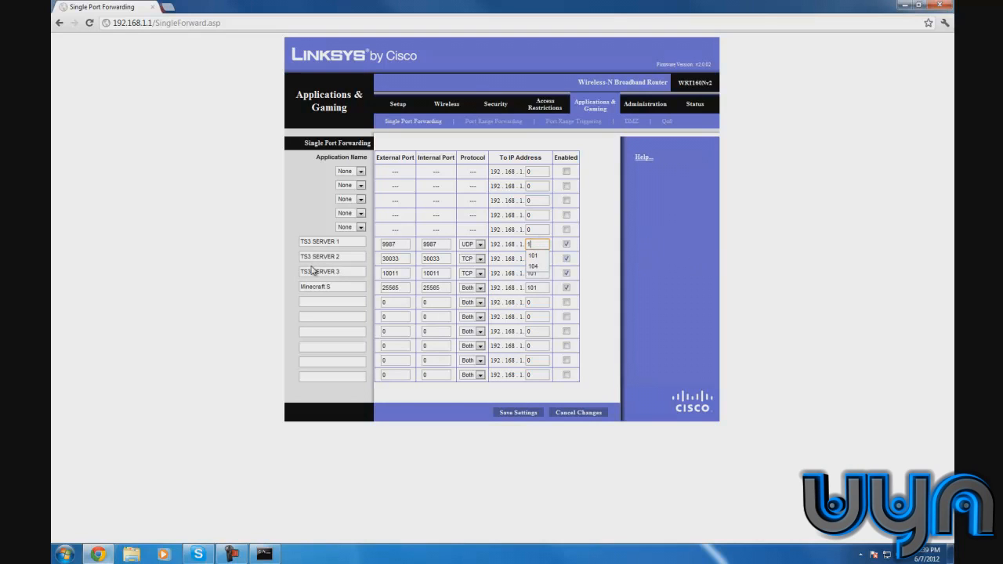
pyautogui.click(513, 415)
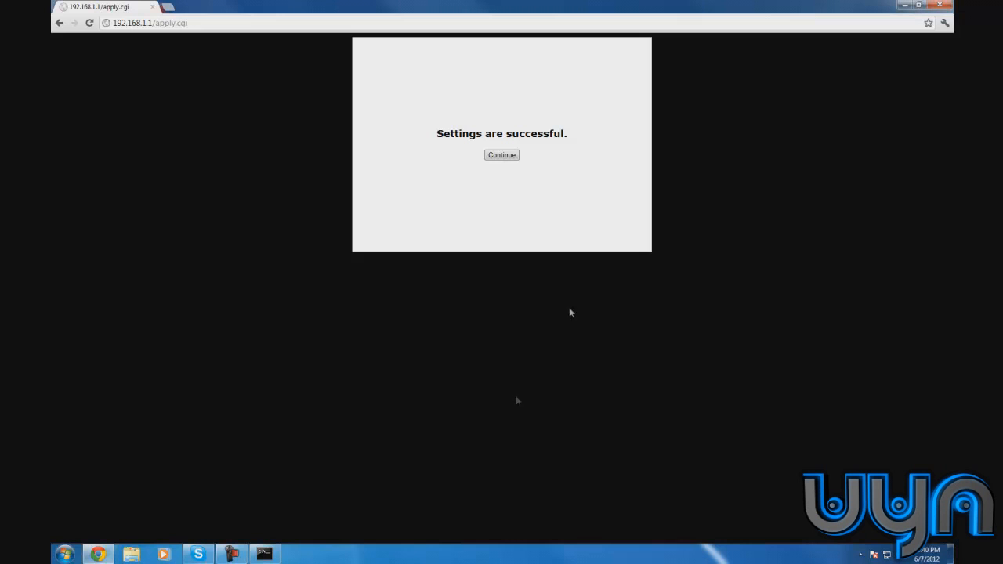
# Close the browser with the router page and the command prompt
pyautogui.click(940, 5)
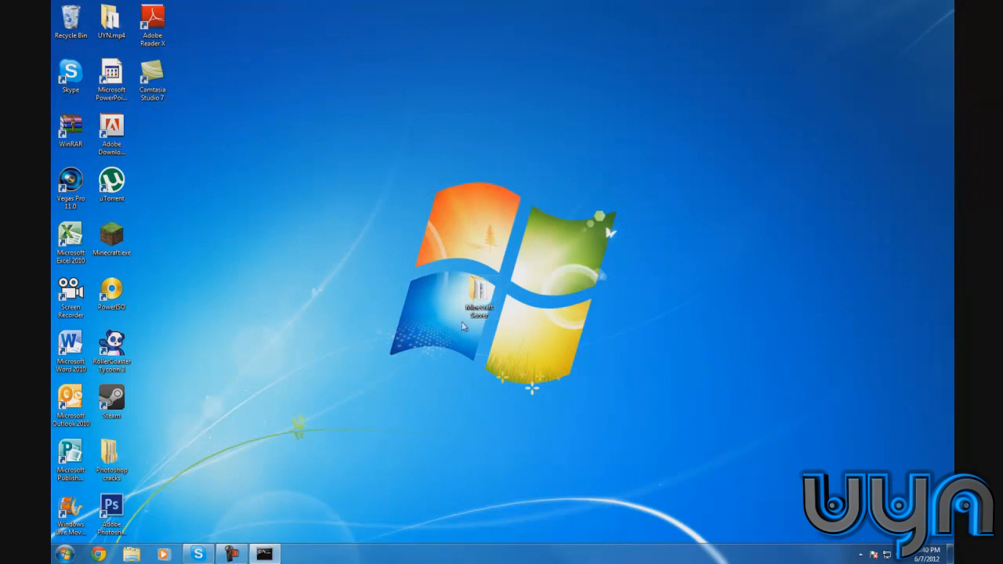
pyautogui.click(265, 554)
pyautogui.click(492, 68)
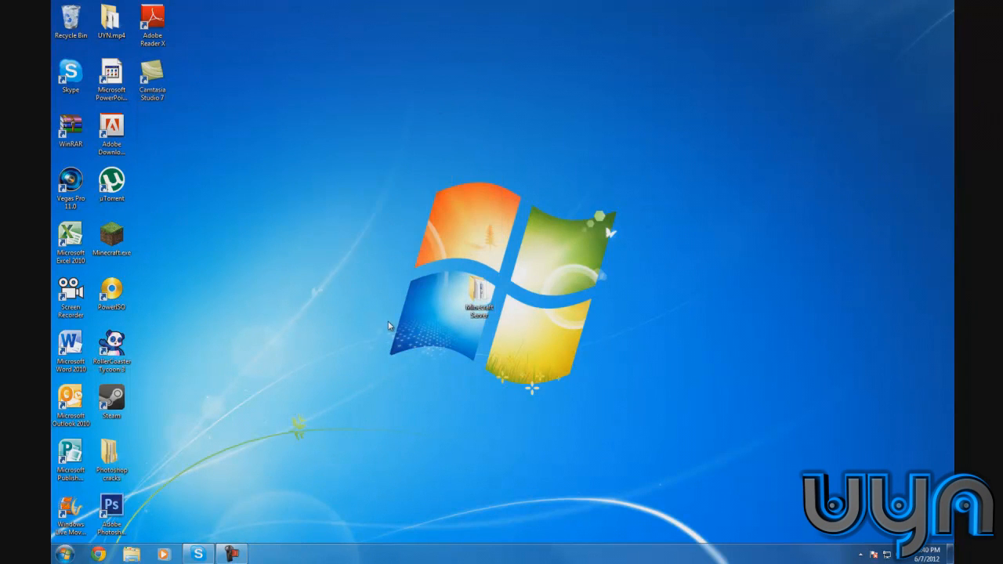
# Reopen Google Chrome, look up the public IP address on ipchicken.com, and minimize the browser
pyautogui.click(98, 554)
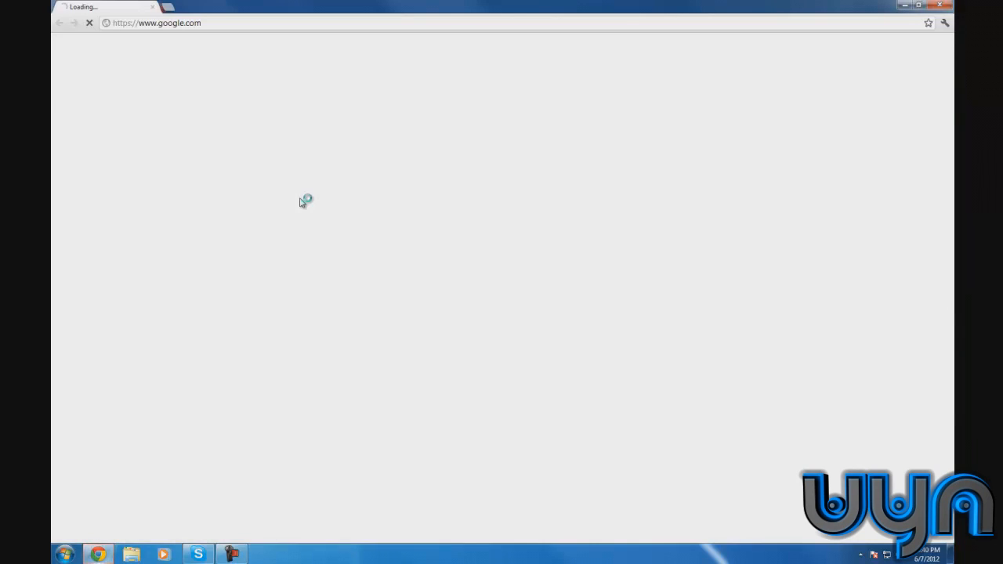
pyautogui.click(218, 23)
pyautogui.write('ipchicken')
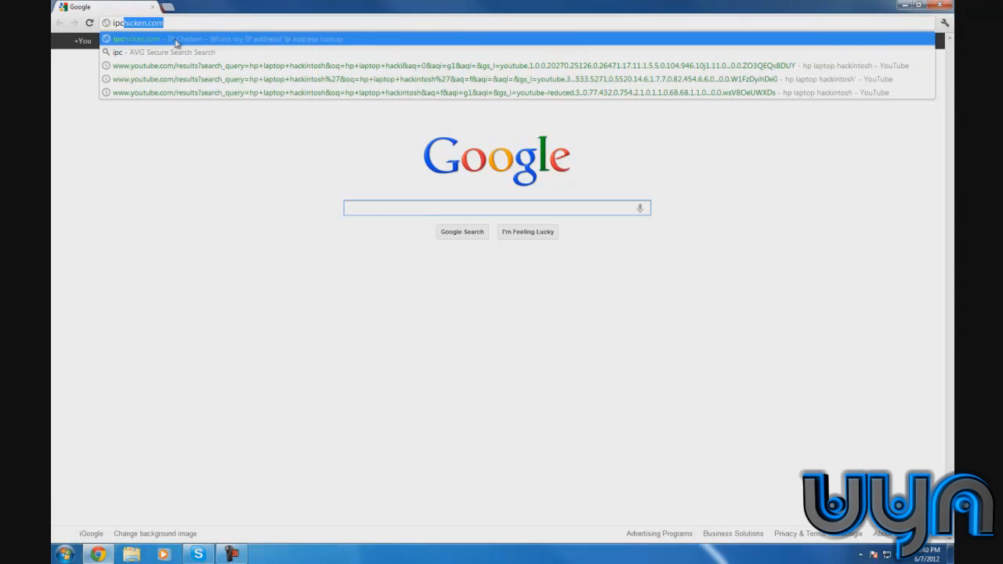
pyautogui.press('Return')
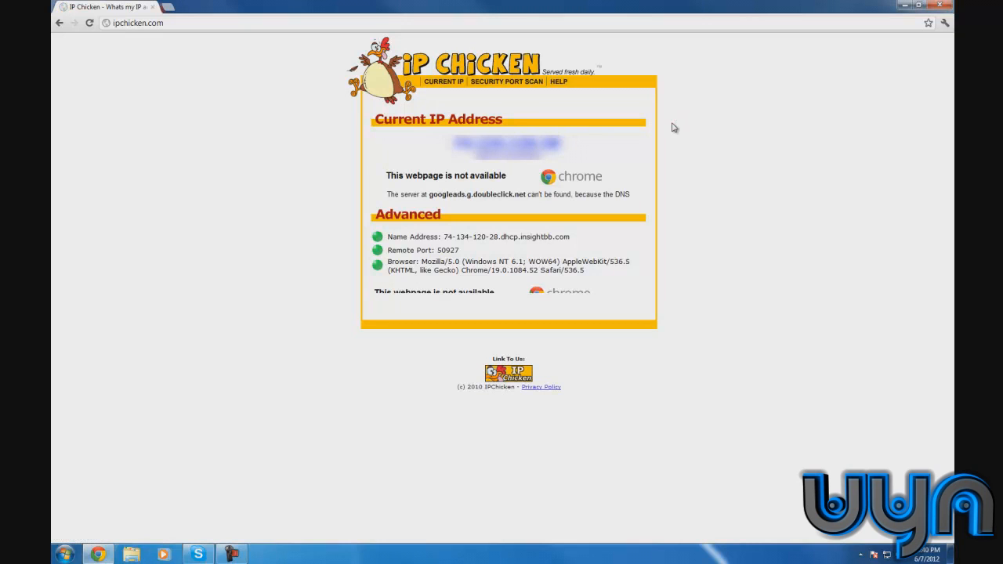
pyautogui.click(905, 7)
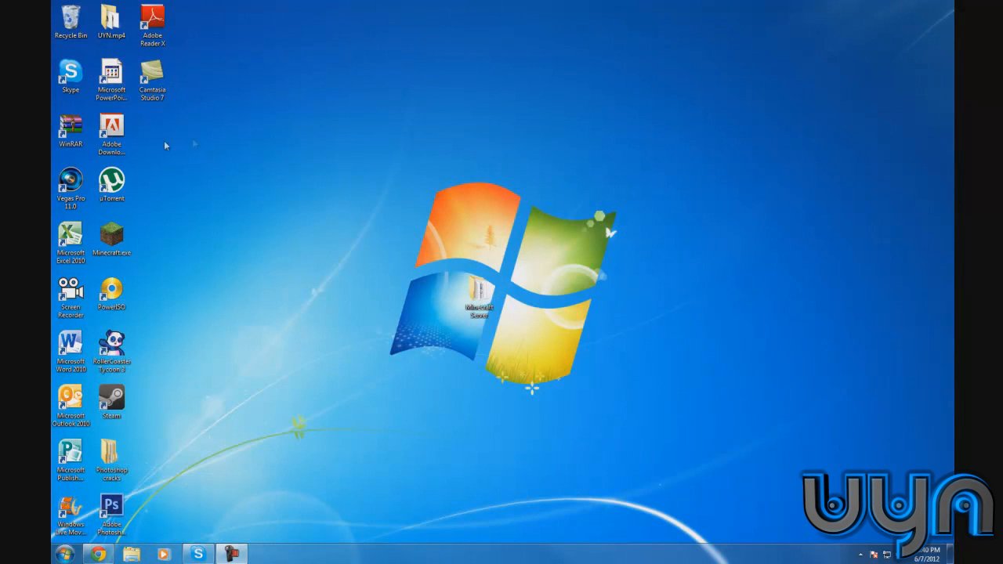
# Run Minecraft_Server.exe from the Minecraft Server folder on the desktop and check its startup log, leaving the server minimized
pyautogui.doubleClick(486, 295)
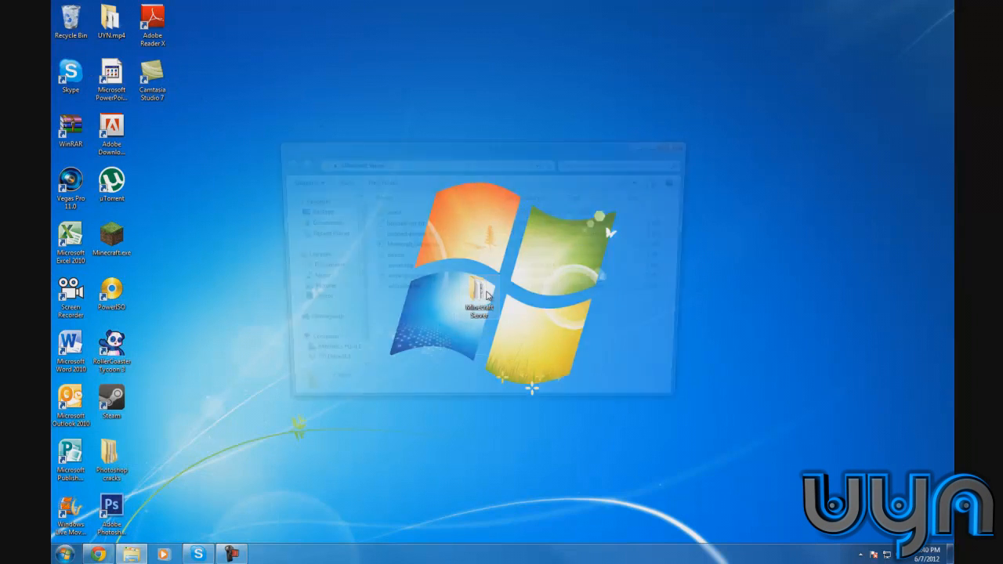
pyautogui.moveTo(442, 165); pyautogui.dragTo(468, 230)
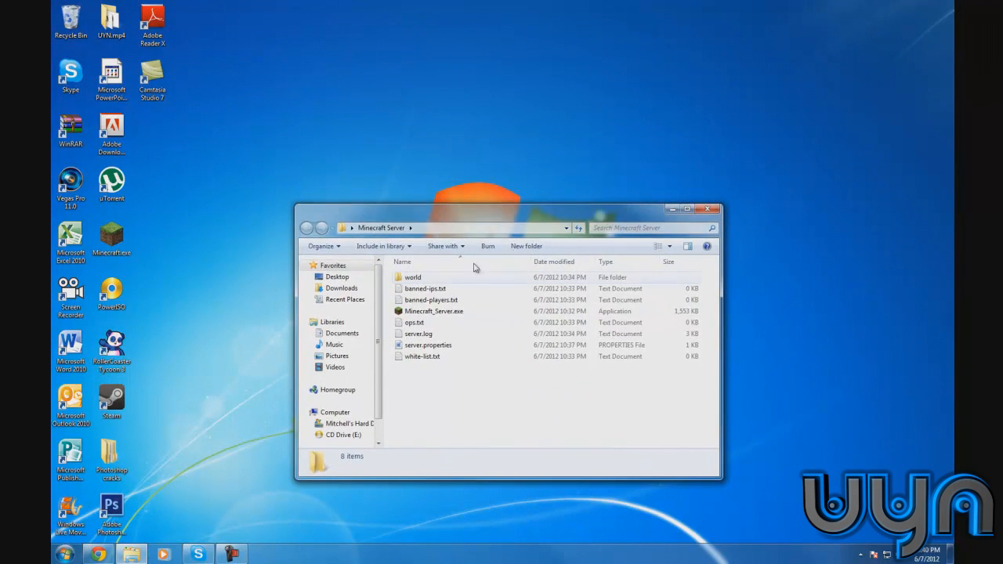
pyautogui.click(424, 312)
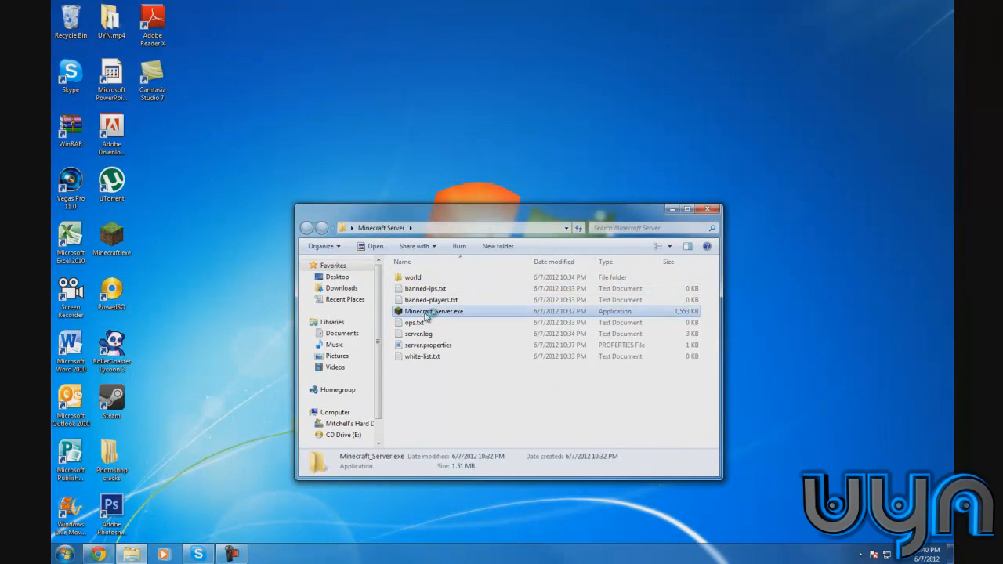
pyautogui.doubleClick(458, 314)
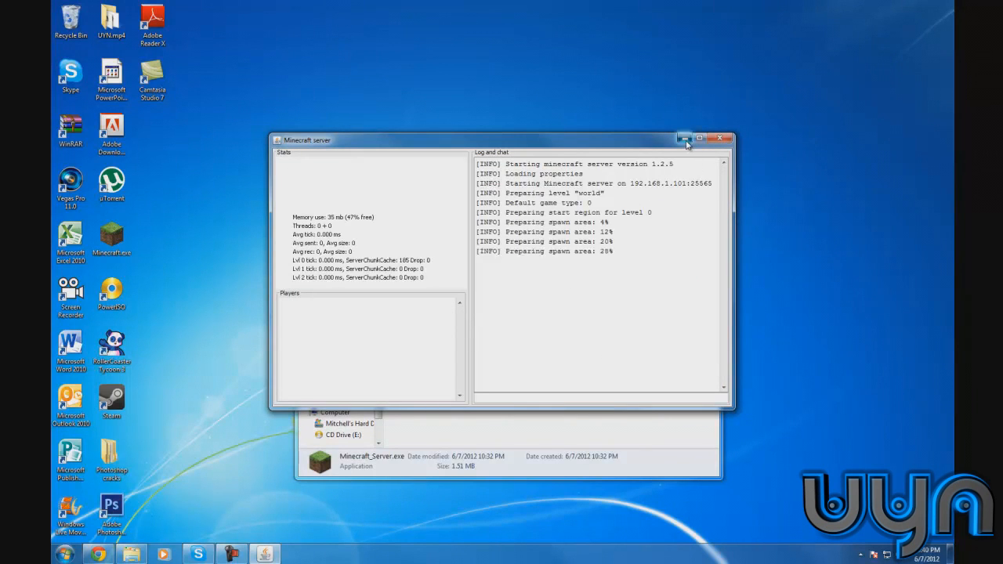
pyautogui.click(685, 139)
pyautogui.click(672, 206)
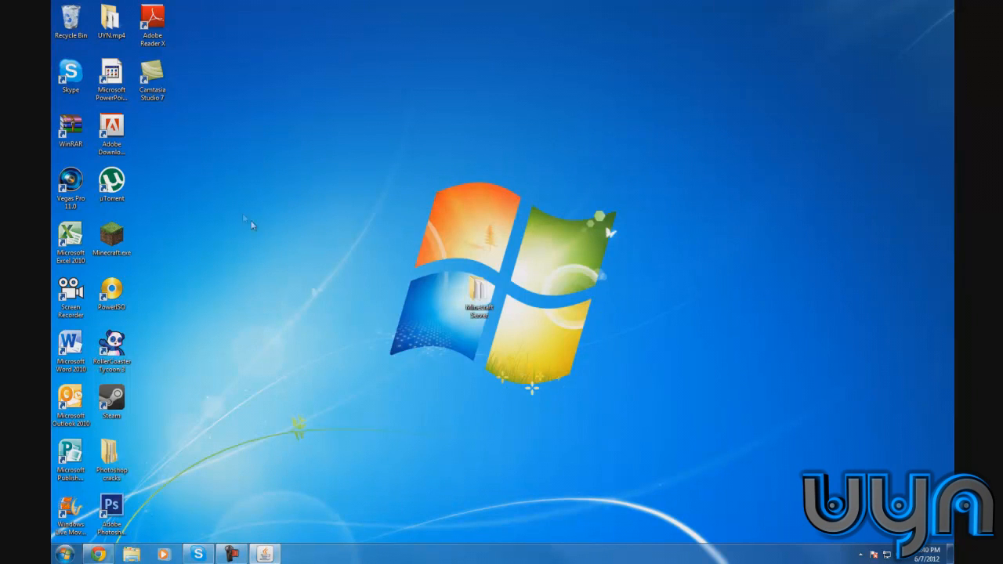
pyautogui.click(263, 555)
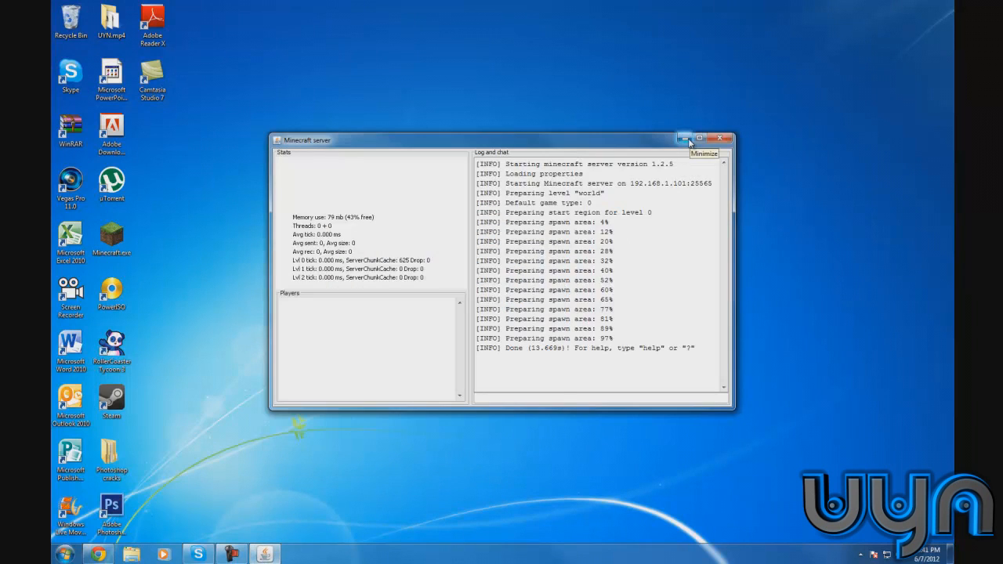
pyautogui.click(685, 138)
# Start Minecraft from the desktop, log in with the remembered account, and open the multiplayer server list
pyautogui.click(111, 236)
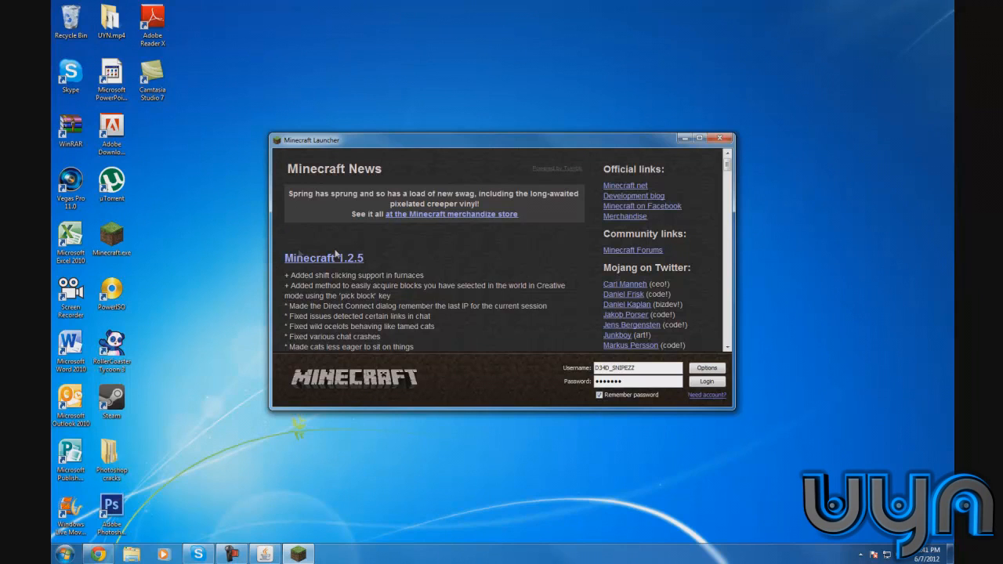
pyautogui.click(699, 384)
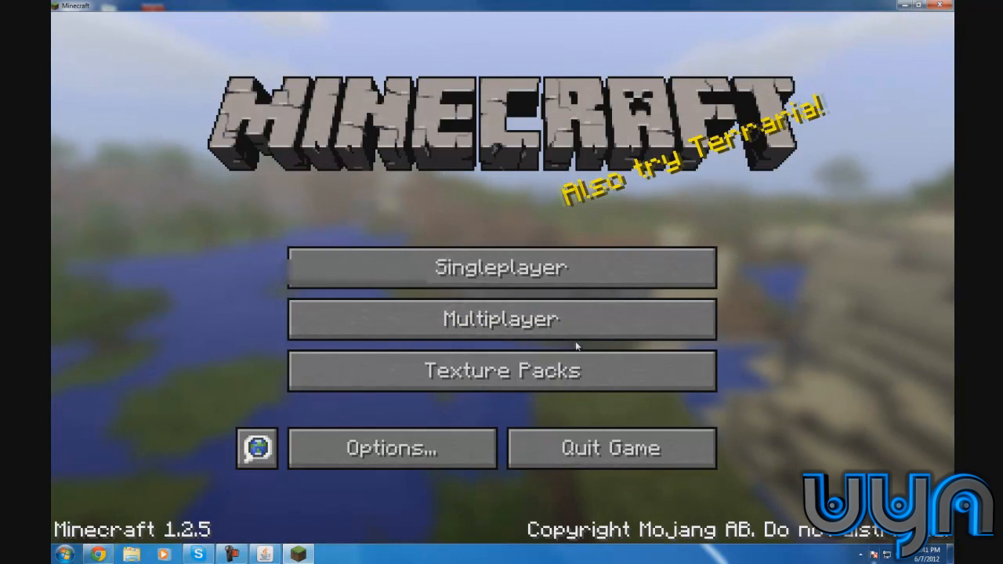
pyautogui.click(555, 333)
# Delete the existing "Minecraft Server" entry from the multiplayer server list
pyautogui.click(491, 245)
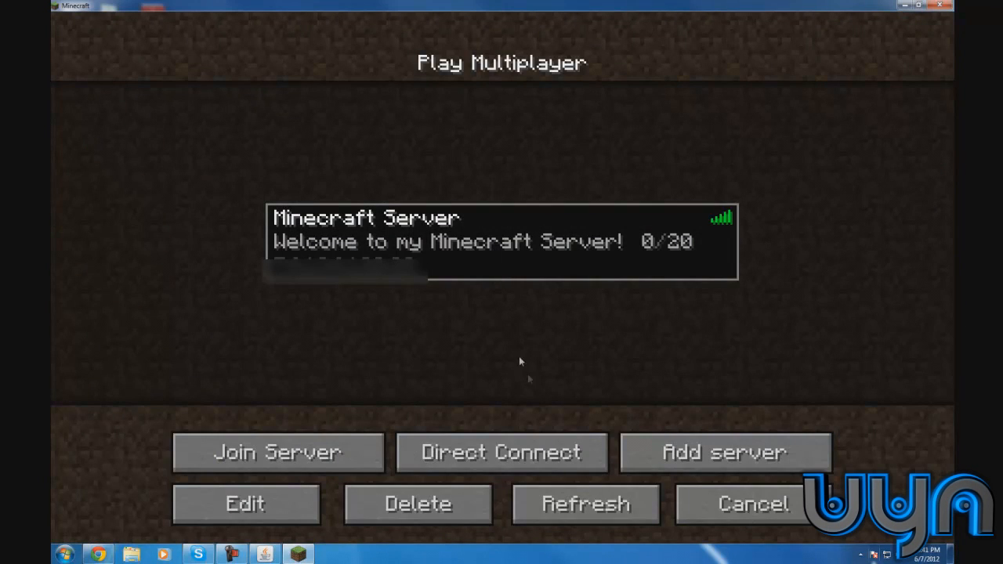
pyautogui.click(487, 511)
pyautogui.click(426, 340)
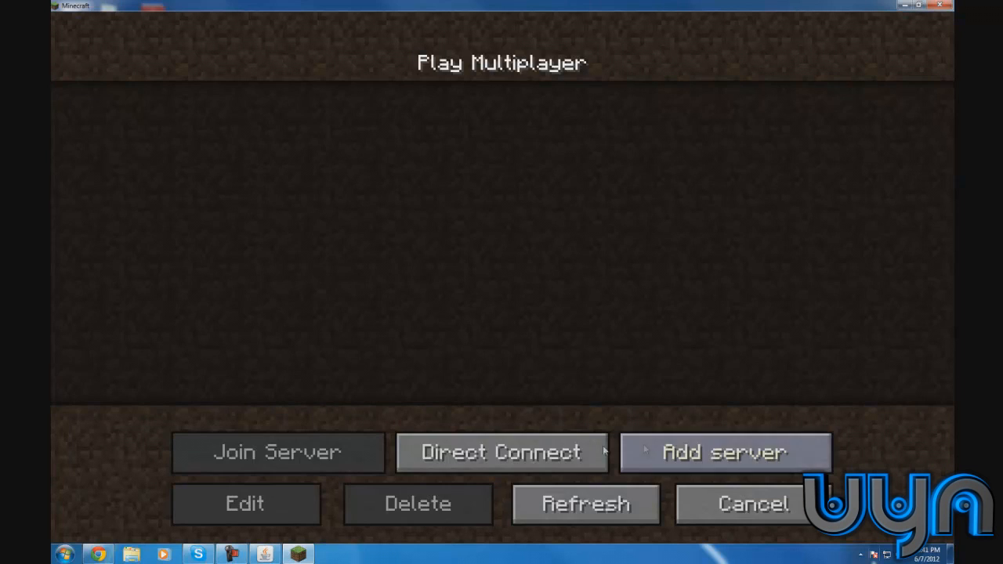
# Add a multiplayer server named "Minecraft Server" with the public IP address as its server address
pyautogui.click(734, 451)
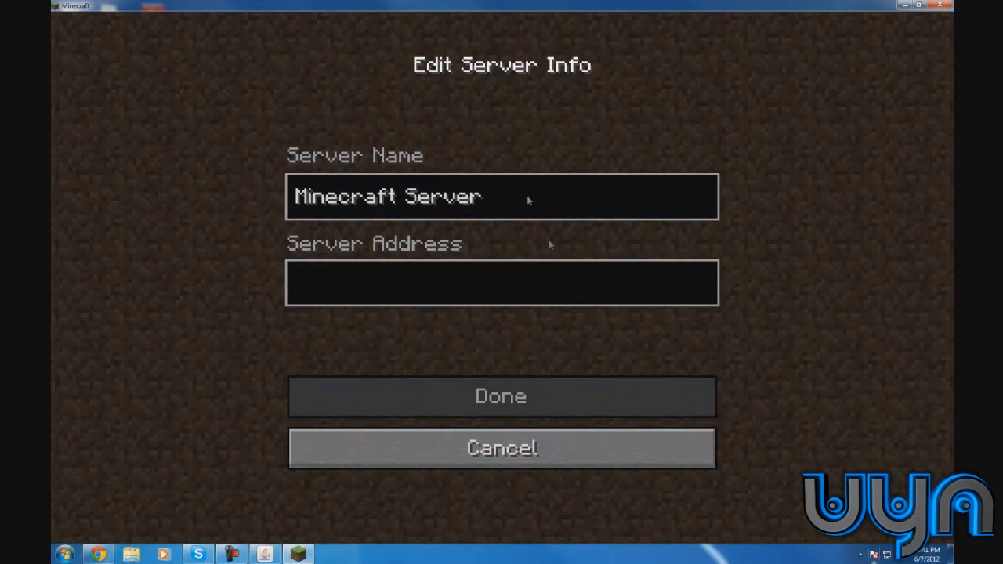
pyautogui.click(518, 288)
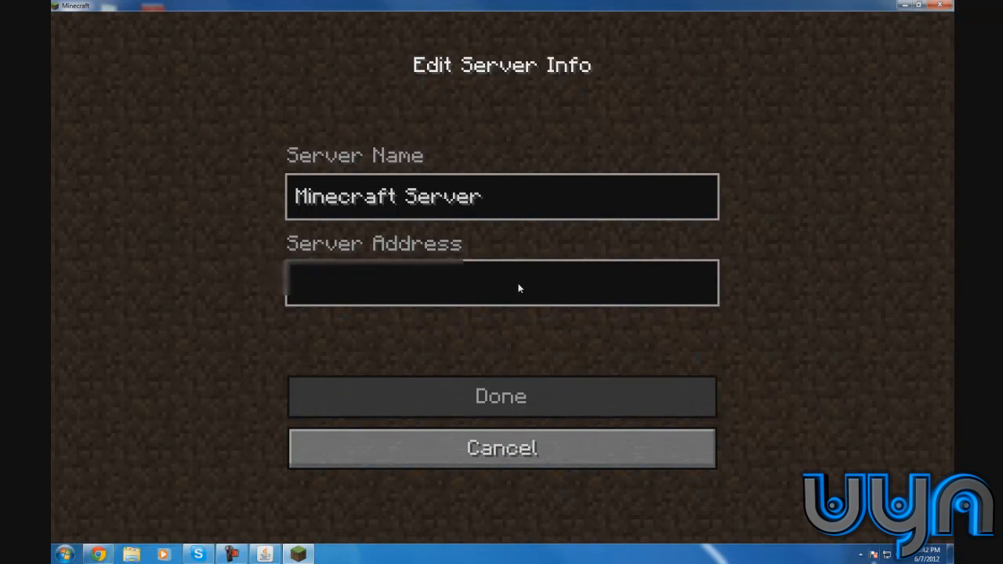
pyautogui.write('76.134.')
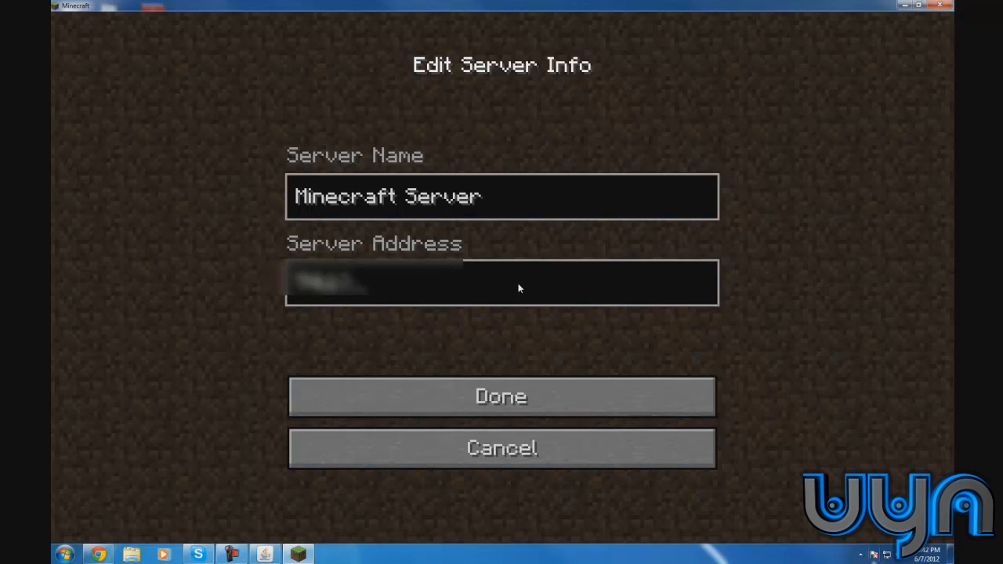
pyautogui.write('128.20')
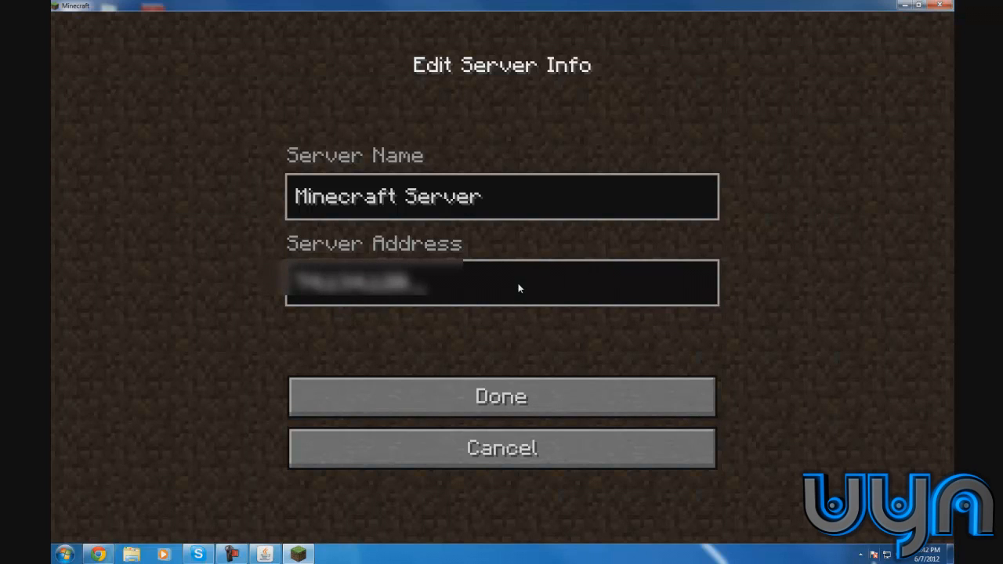
pyautogui.click(466, 397)
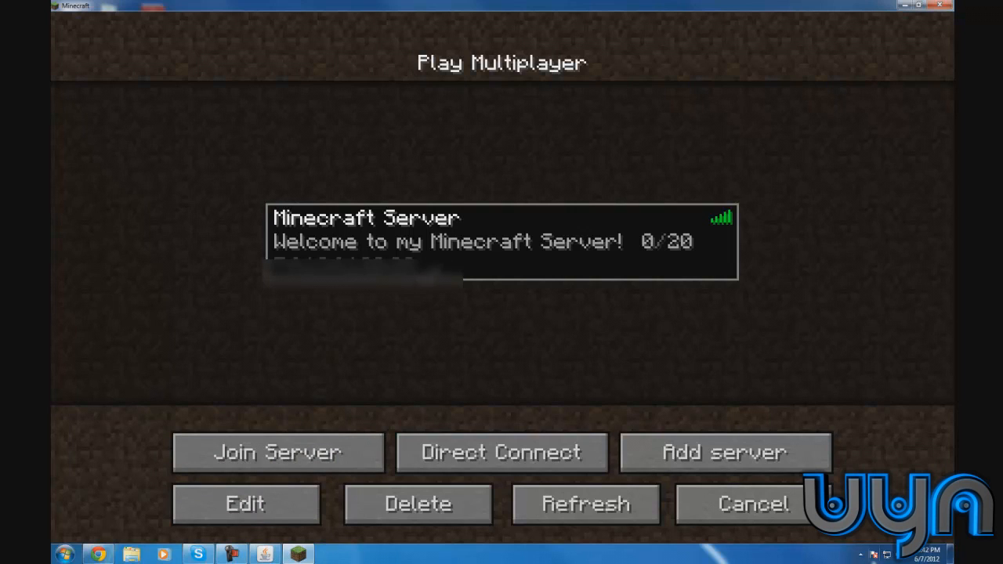
# Join the Minecraft Server and walk around the spawn area to test the connection
pyautogui.click(345, 450)
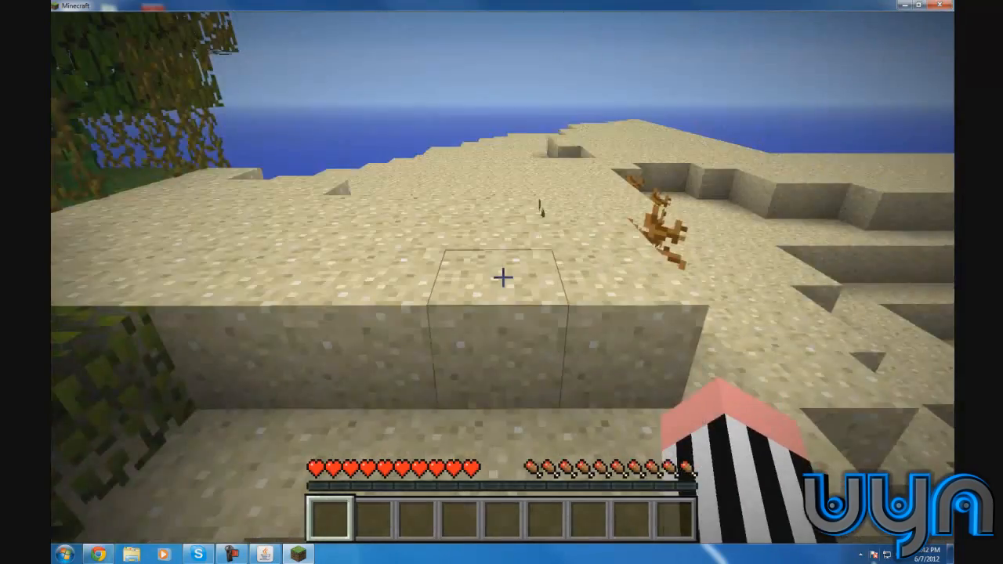
pyautogui.press('w')
pyautogui.press('w')
pyautogui.press('space')
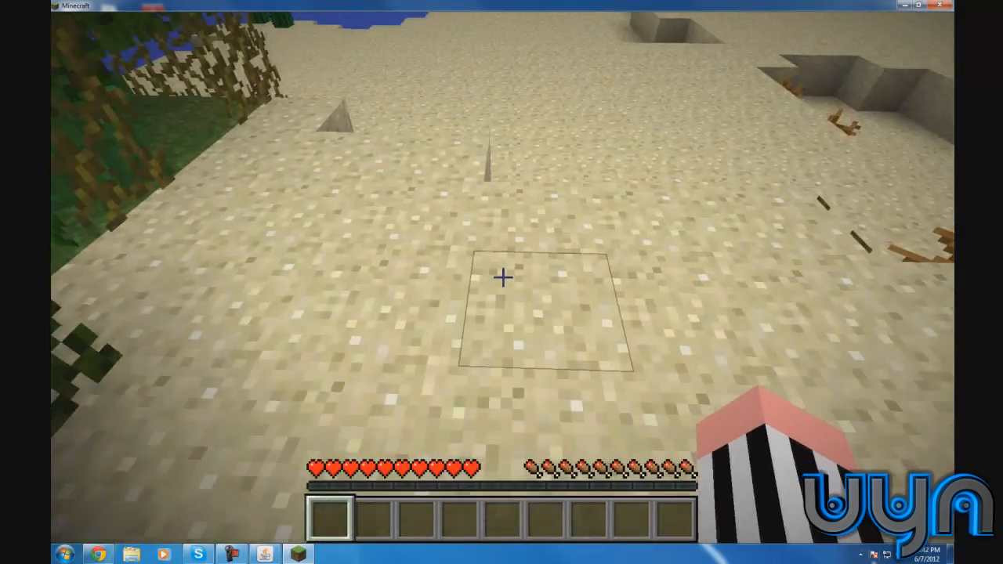
pyautogui.press('s')
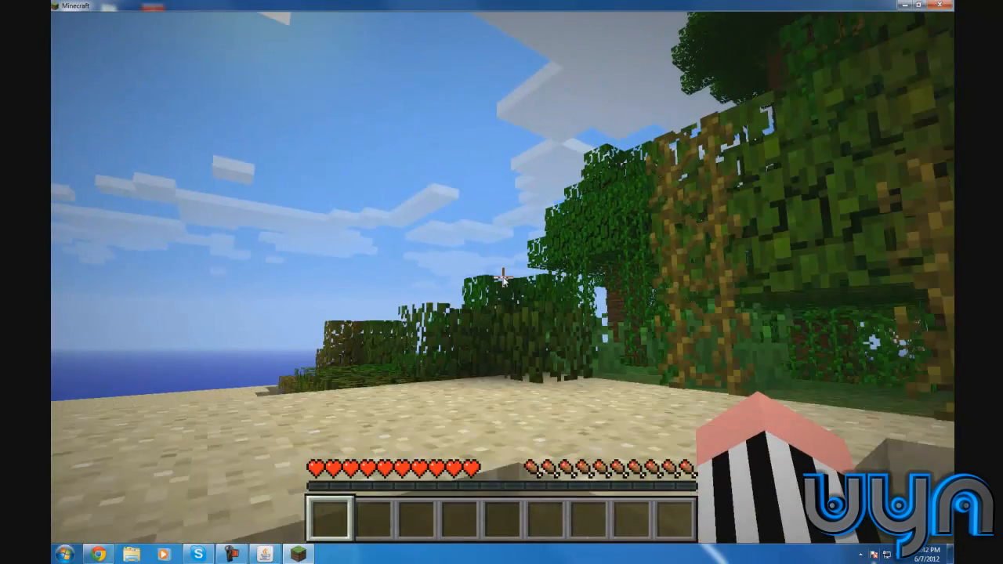
pyautogui.press('w')
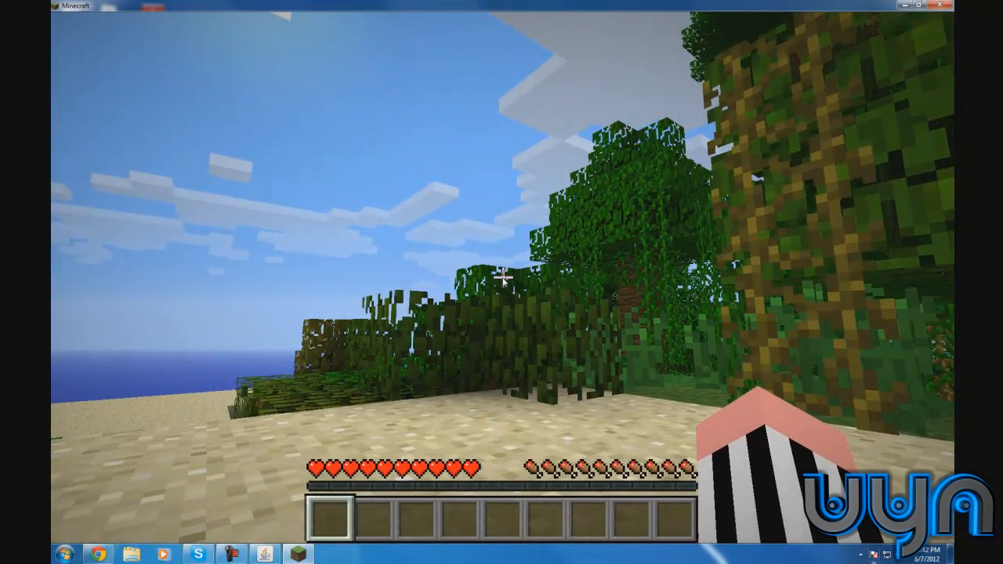
# Disconnect from the server and close Minecraft
pyautogui.press('Escape')
pyautogui.click(549, 388)
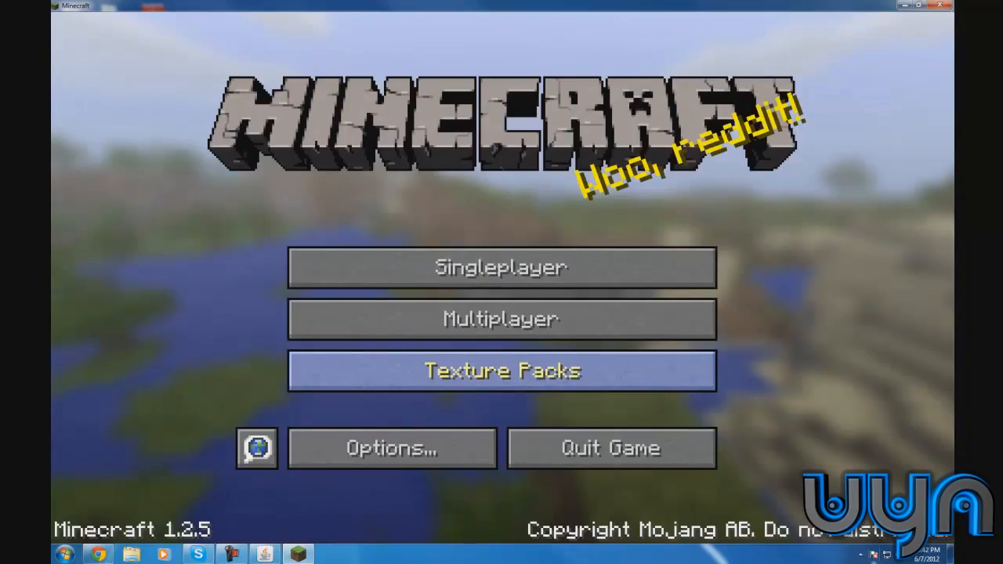
pyautogui.click(937, 6)
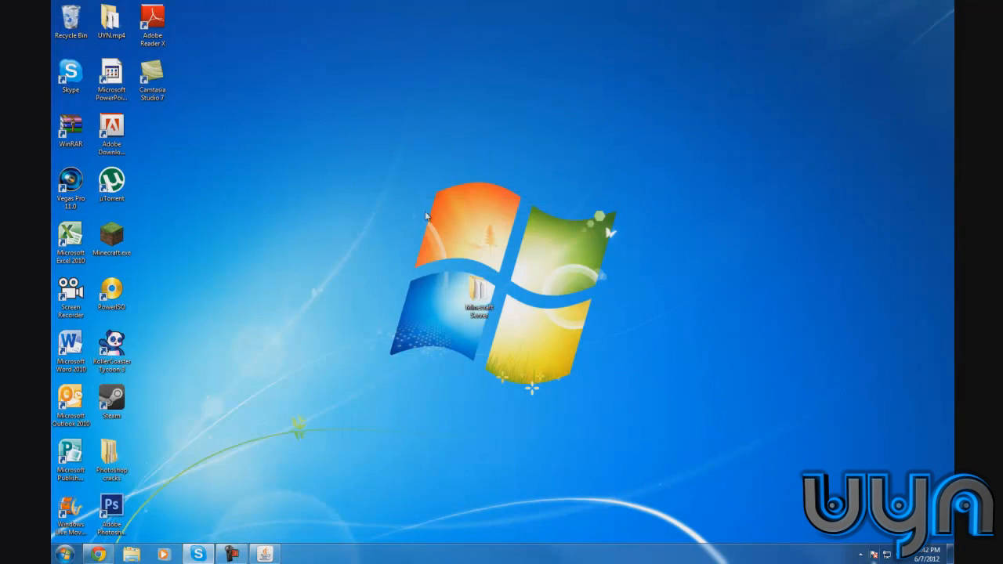
# Move the Minecraft Server folder on the desktop to the spot below the Camtasia Studio 7 shortcut
pyautogui.moveTo(480, 296); pyautogui.dragTo(155, 135)
pyautogui.click(249, 118)
pyautogui.moveTo(327, 100); pyautogui.dragTo(683, 386)
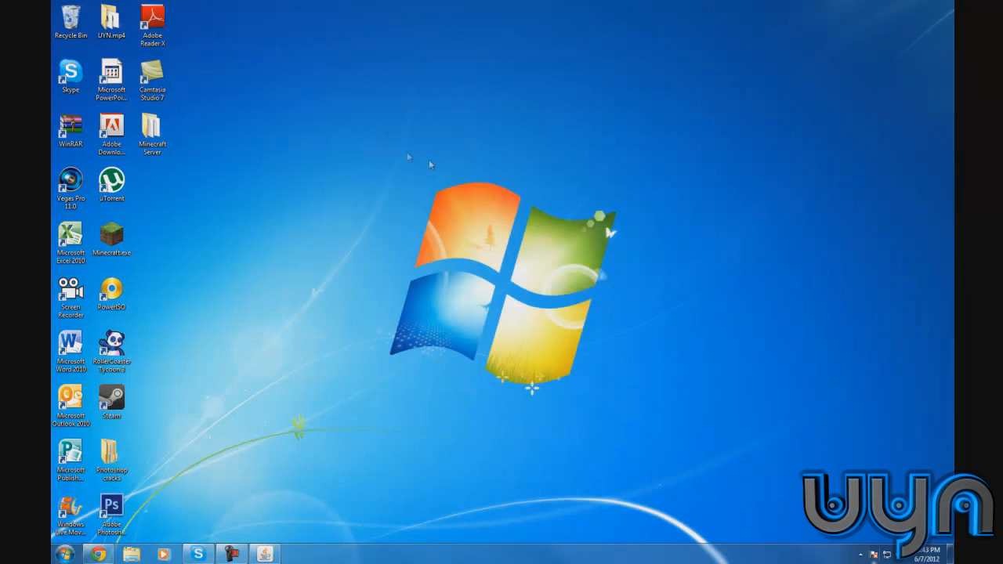
pyautogui.moveTo(380, 142); pyautogui.dragTo(619, 412)
pyautogui.moveTo(619, 198); pyautogui.dragTo(310, 422)
pyautogui.moveTo(391, 31); pyautogui.dragTo(834, 317)
pyautogui.moveTo(726, 13); pyautogui.dragTo(213, 547)
pyautogui.moveTo(303, 76); pyautogui.dragTo(846, 442)
pyautogui.moveTo(789, 297); pyautogui.dragTo(438, 553)
pyautogui.moveTo(643, 2); pyautogui.dragTo(161, 439)
pyautogui.moveTo(373, 42); pyautogui.dragTo(601, 355)
pyautogui.moveTo(792, 4); pyautogui.dragTo(455, 528)
pyautogui.moveTo(467, 149); pyautogui.dragTo(420, 508)
pyautogui.moveTo(482, 5); pyautogui.dragTo(479, 98)
pyautogui.moveTo(748, 201); pyautogui.dragTo(593, 313)
pyautogui.moveTo(562, 134); pyautogui.dragTo(484, 415)
pyautogui.moveTo(718, 171); pyautogui.dragTo(286, 429)
pyautogui.moveTo(605, 377); pyautogui.dragTo(491, 413)
pyautogui.moveTo(588, 384); pyautogui.dragTo(390, 182)
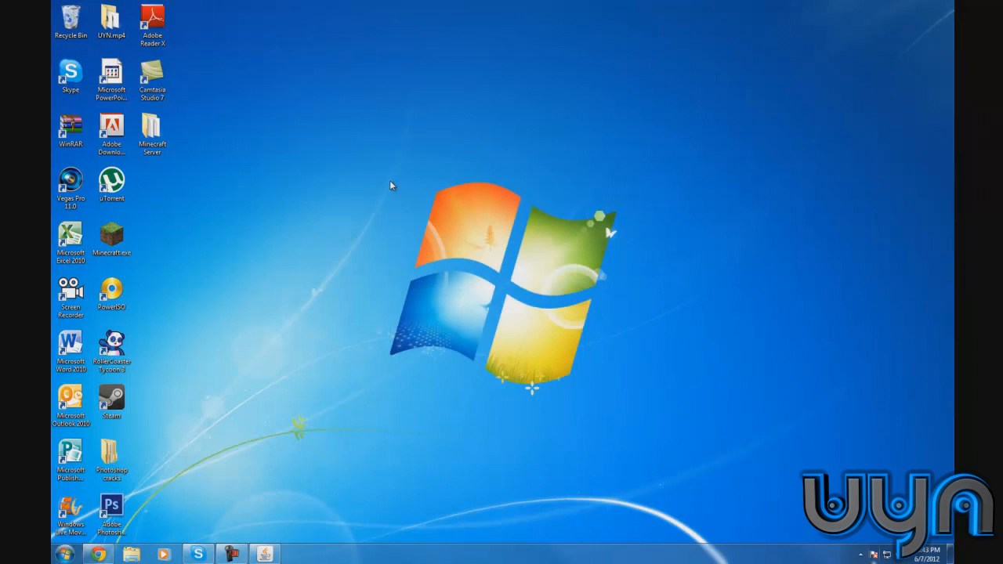